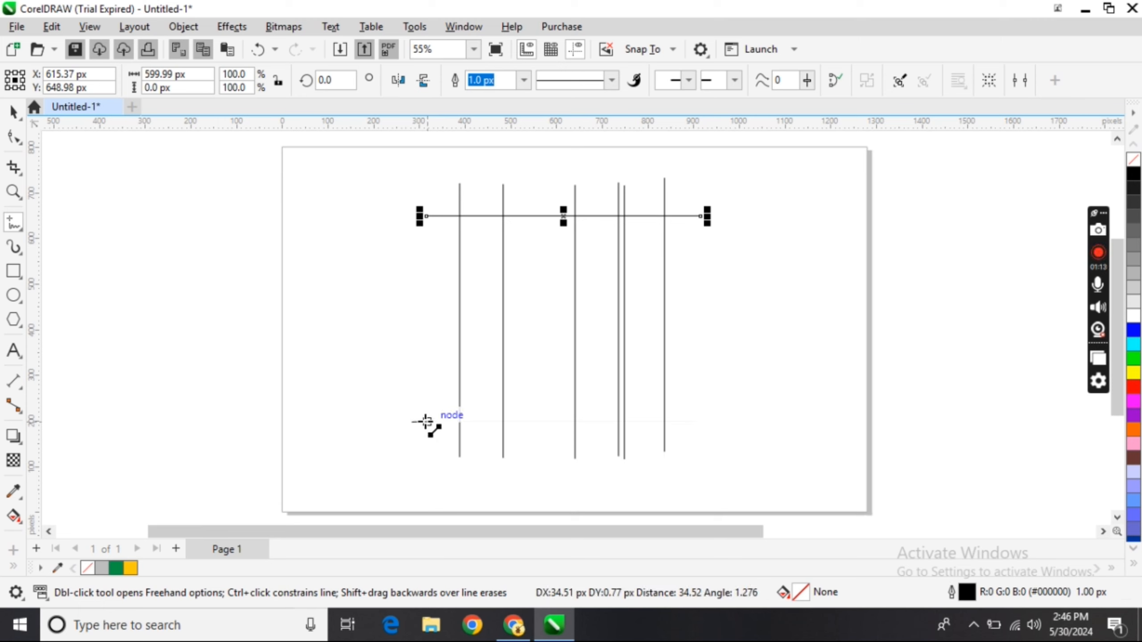
- Draw a horizontal straight line about 584 px long across the lower part of the vertical lines
{"action": "left_click", "coordinate": [427, 421]}
{"action": "key", "text": "Delete"}
{"action": "left_click_drag", "start_coordinate": [422, 422], "coordinate": [699, 421]}
{"action": "left_click", "coordinate": [13, 111]}
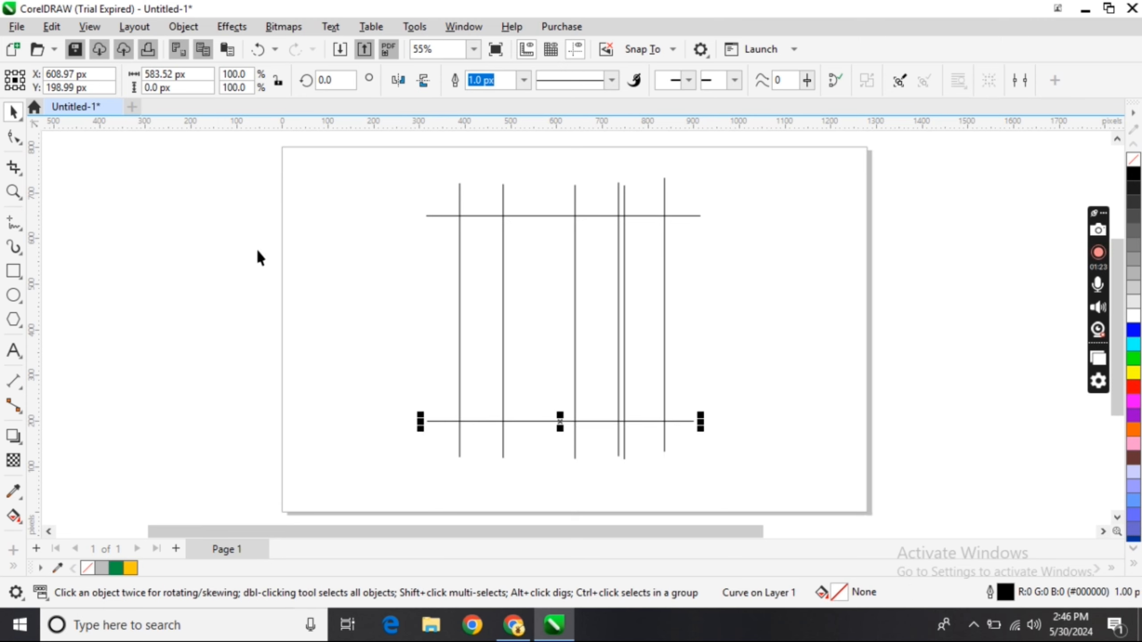
{"action": "left_click", "coordinate": [251, 254]}
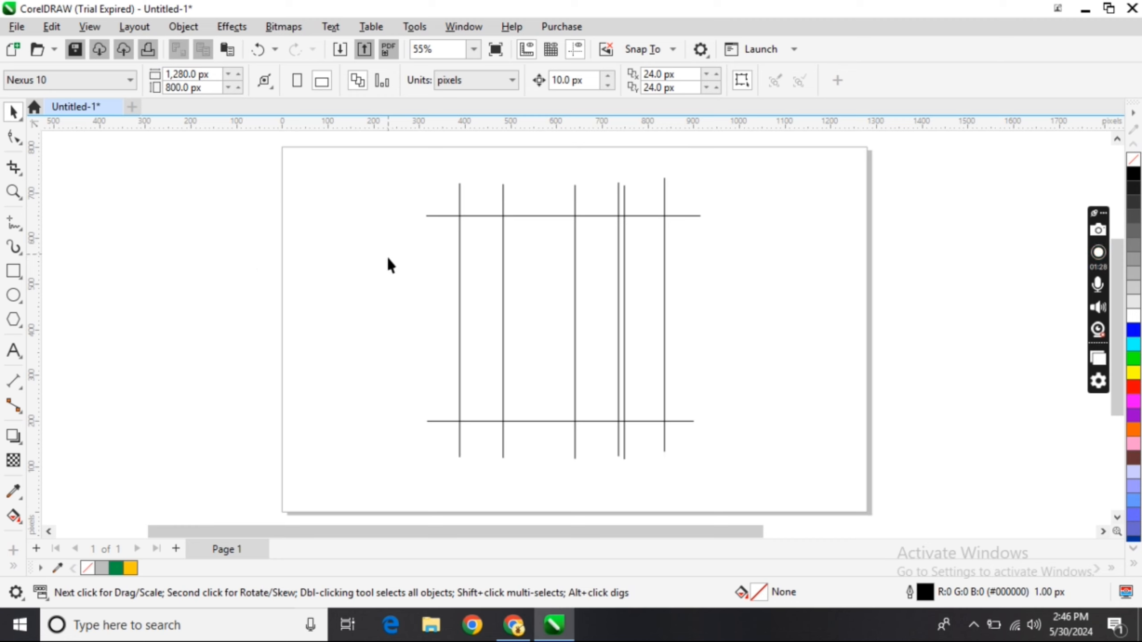
{"action": "left_click", "coordinate": [13, 295]}
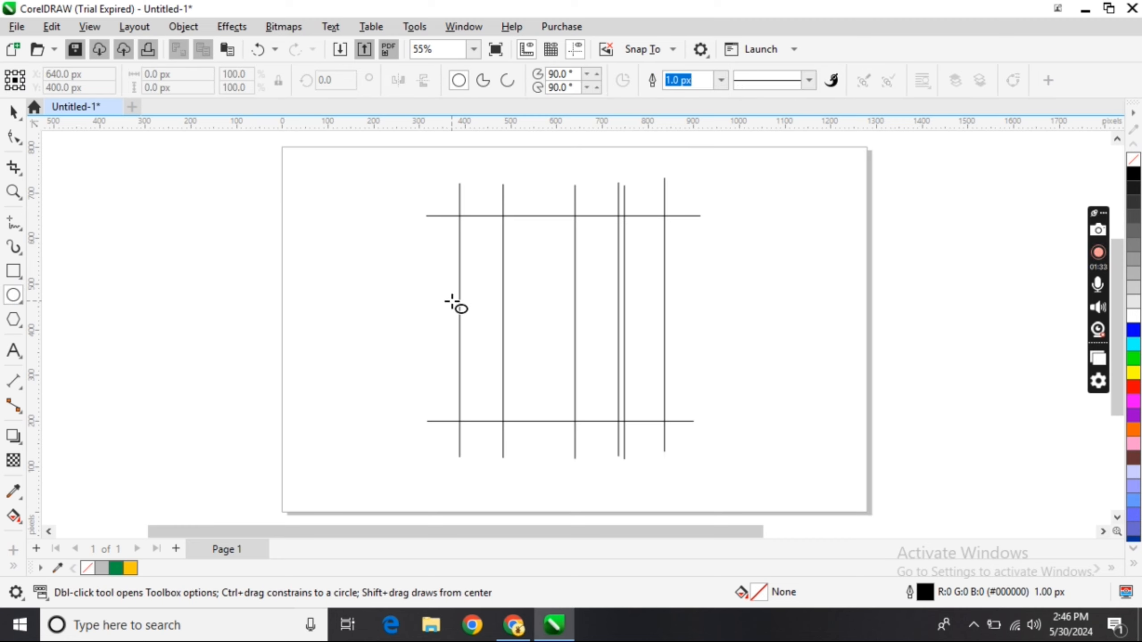
{"action": "left_click_drag", "start_coordinate": [452, 301], "coordinate": [552, 359]}
{"action": "key", "text": "Delete"}
{"action": "left_click_drag", "start_coordinate": [452, 292], "coordinate": [624, 357]}
{"action": "key", "text": "Delete"}
- Draw a large circle across the vertical lines and fit it onto the lower horizontal line, about 386 px in diameter
{"action": "left_click_drag", "start_coordinate": [448, 229], "coordinate": [625, 399]}
{"action": "left_click", "coordinate": [14, 112]}
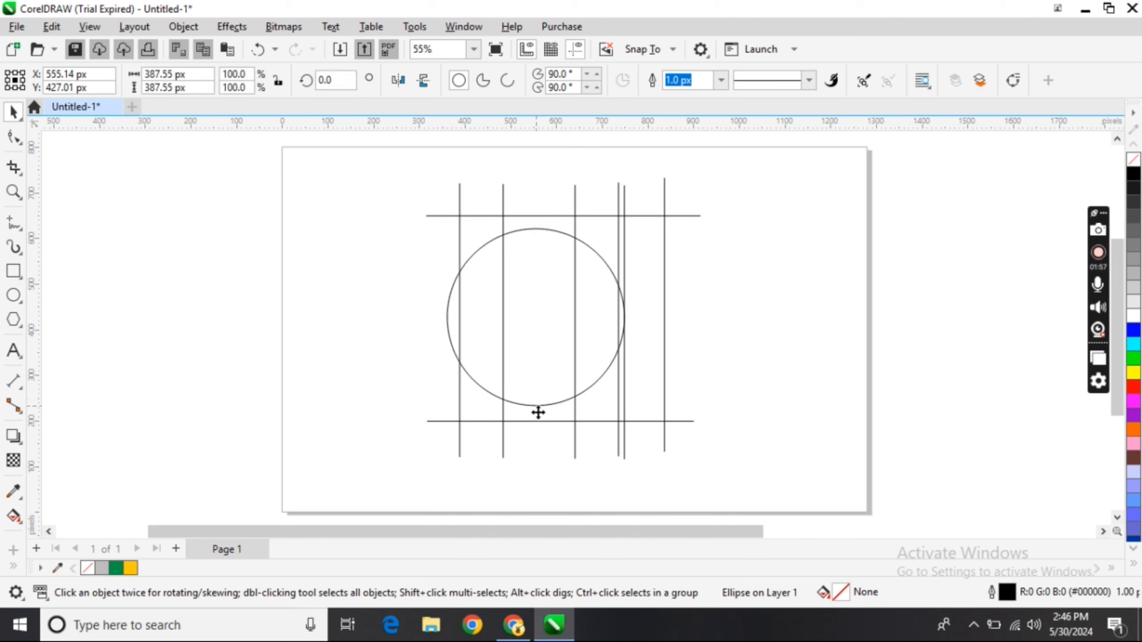
{"action": "mouse_move", "coordinate": [538, 412]}
{"action": "left_mouse_down"}
{"action": "mouse_move", "coordinate": [546, 424]}
{"action": "mouse_move", "coordinate": [535, 402]}
{"action": "left_mouse_up"}
{"action": "left_click_drag", "start_coordinate": [536, 401], "coordinate": [537, 422]}
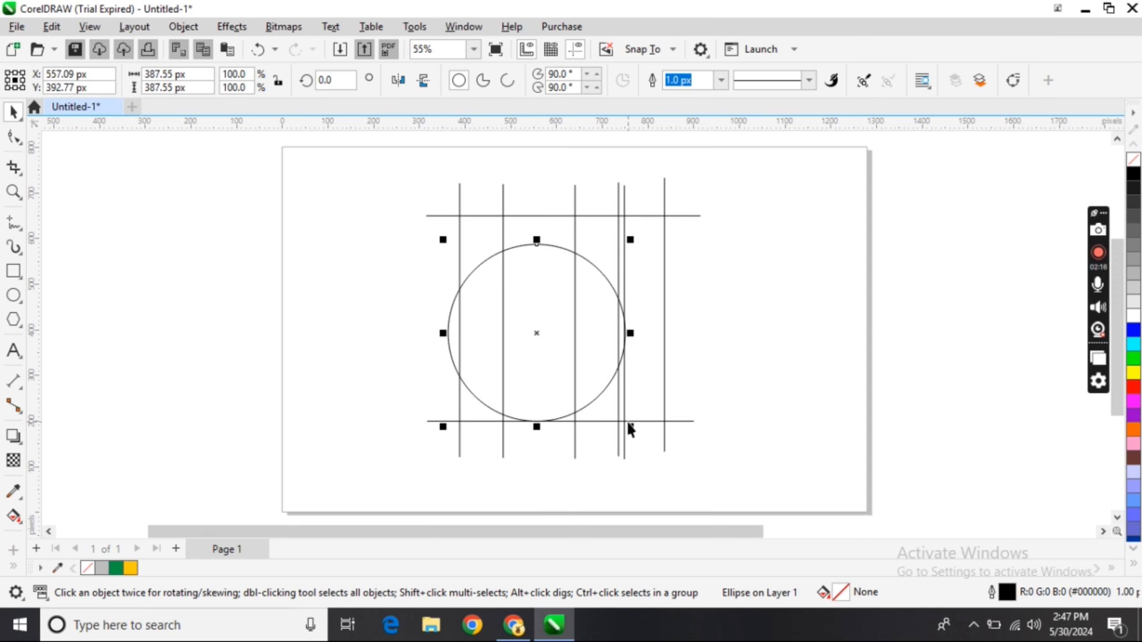
{"action": "scroll", "coordinate": [634, 319], "scroll_direction": "up", "scroll_amount": 1}
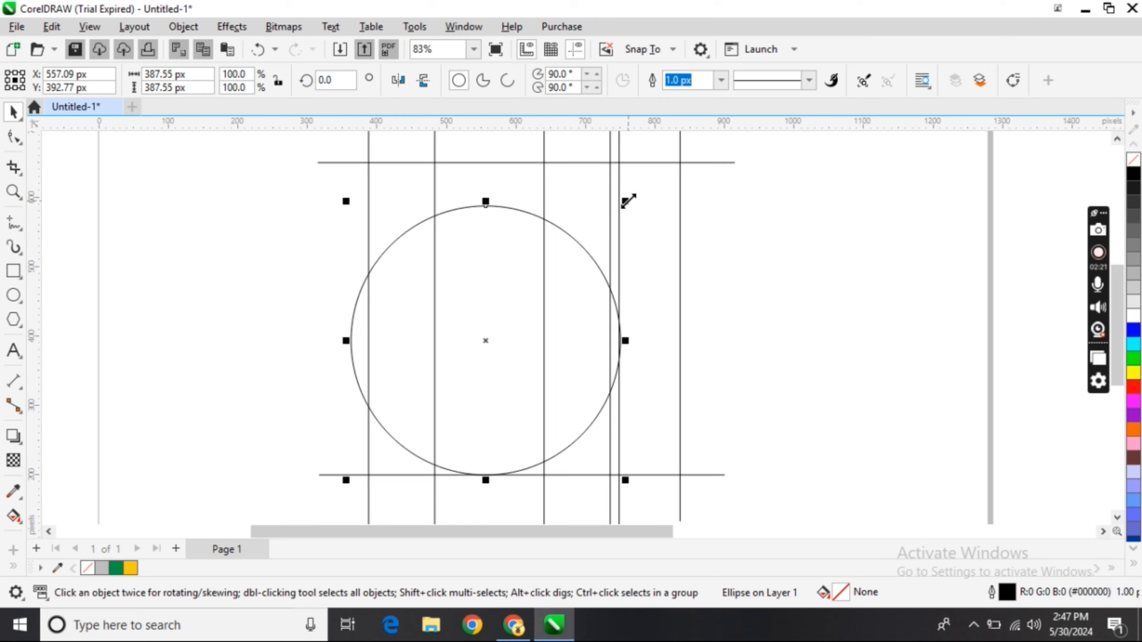
{"action": "left_click_drag", "start_coordinate": [625, 201], "coordinate": [626, 203]}
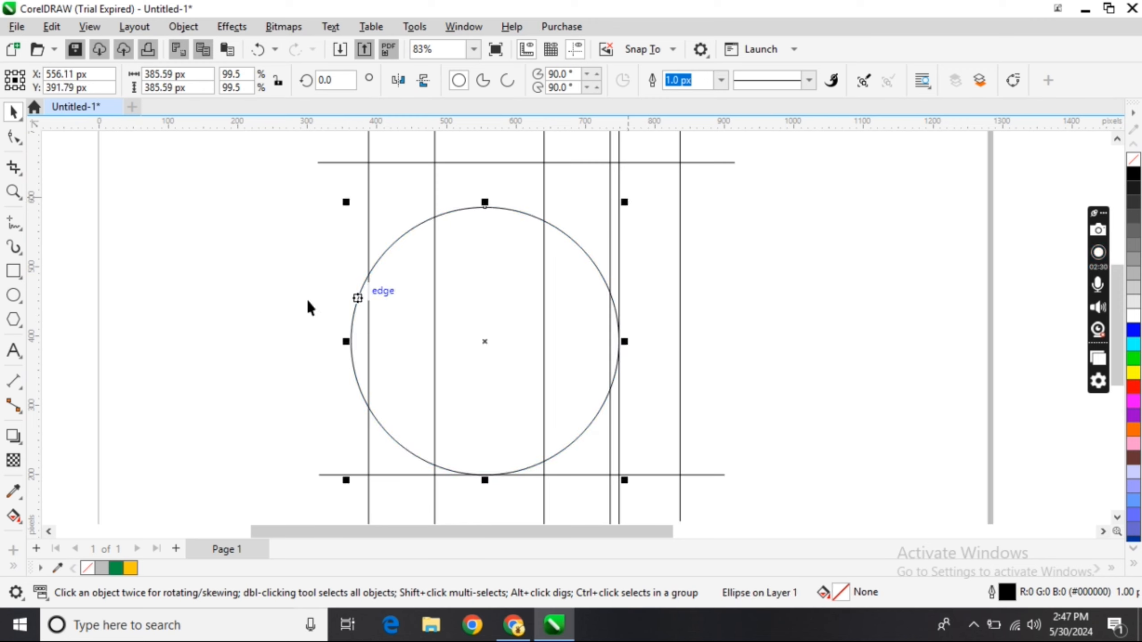
{"action": "key", "text": "ctrl+d"}
{"action": "left_click_drag", "start_coordinate": [503, 326], "coordinate": [485, 341]}
{"action": "left_click_drag", "start_coordinate": [625, 480], "coordinate": [635, 469]}
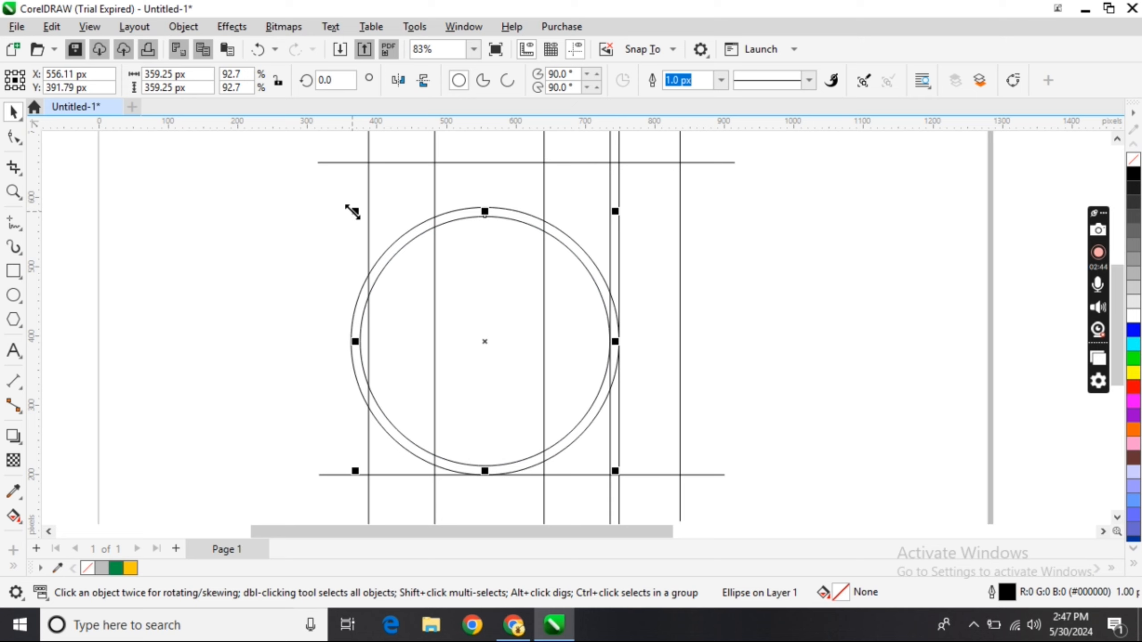
{"action": "scroll", "coordinate": [580, 480], "scroll_direction": "down", "scroll_amount": 1}
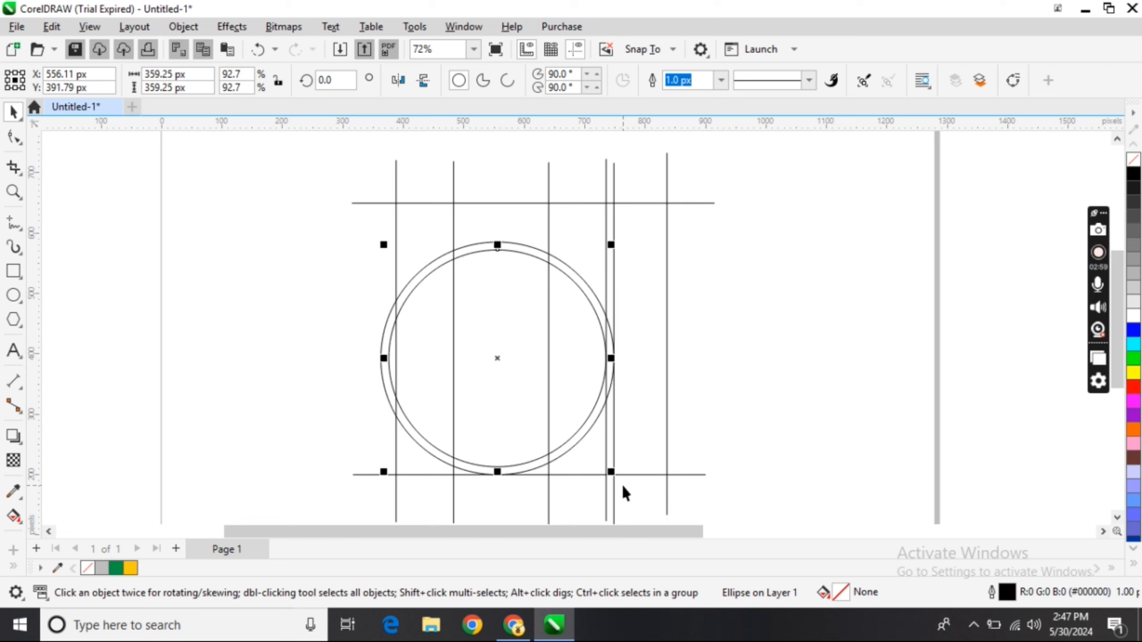
{"action": "key", "text": "Delete"}
- Reduce the large circle to about 372 px and add a slightly smaller concentric copy fitted between the vertical lines
{"action": "left_click", "coordinate": [388, 323]}
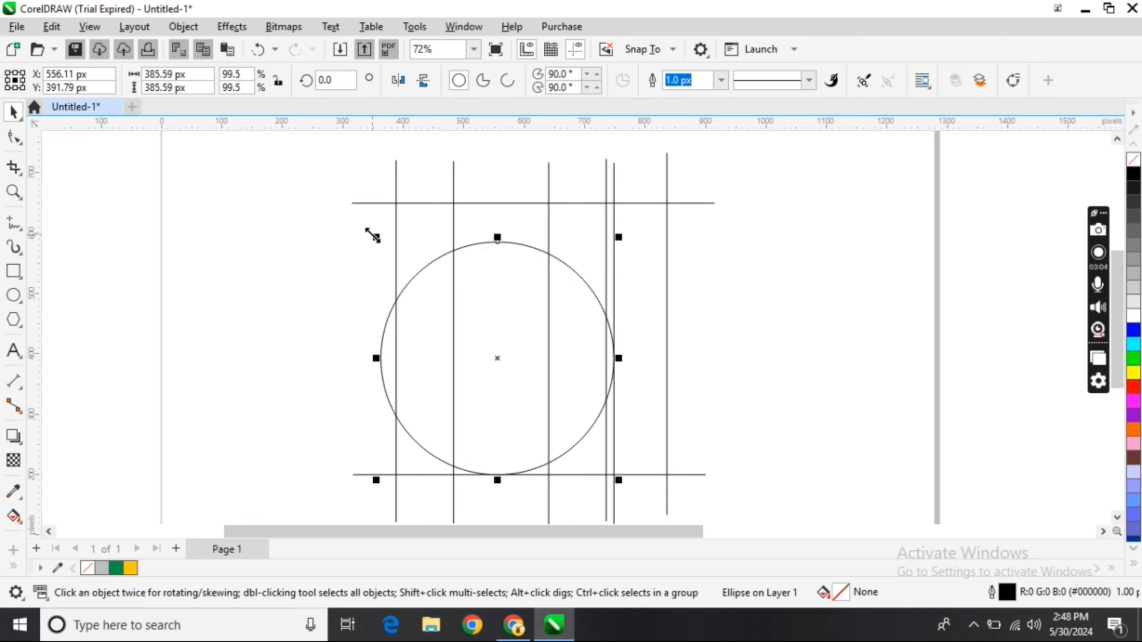
{"action": "mouse_move", "coordinate": [373, 231]}
{"action": "left_mouse_down"}
{"action": "mouse_move", "coordinate": [378, 241]}
{"action": "mouse_move", "coordinate": [354, 241]}
{"action": "left_mouse_up"}
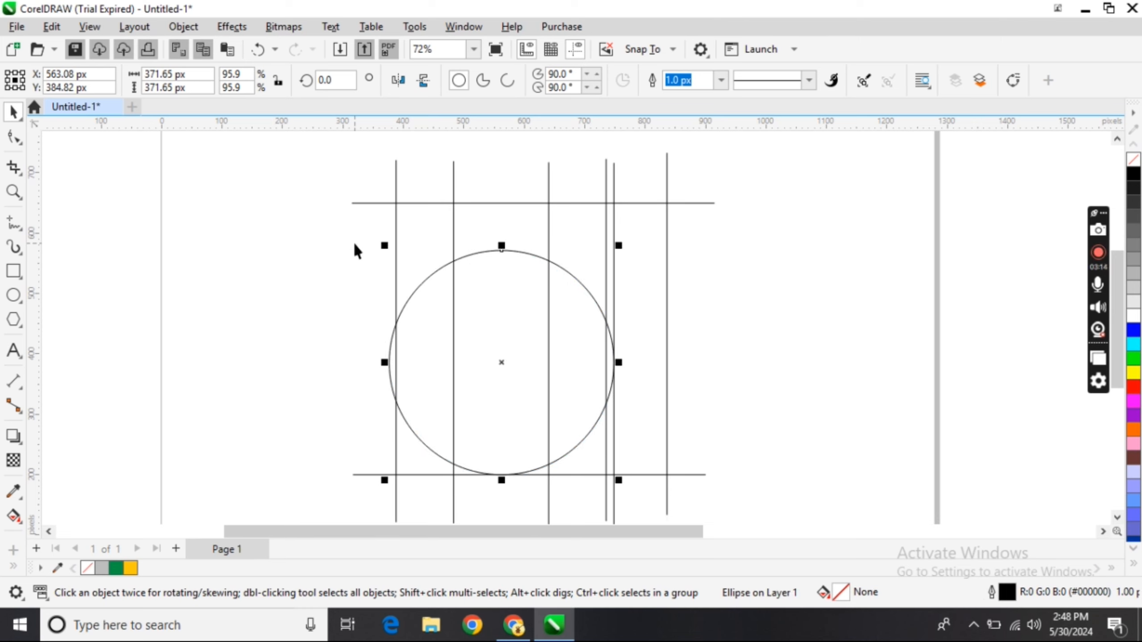
{"action": "mouse_move", "coordinate": [502, 362]}
{"action": "left_mouse_down"}
{"action": "mouse_move", "coordinate": [512, 354]}
{"action": "mouse_move", "coordinate": [507, 365]}
{"action": "left_mouse_up"}
{"action": "left_click_drag", "start_coordinate": [618, 480], "coordinate": [724, 477]}
{"action": "scroll", "coordinate": [489, 367], "scroll_direction": "up", "scroll_amount": 1}
{"action": "left_click_drag", "start_coordinate": [346, 502], "coordinate": [348, 503]}
{"action": "scroll", "coordinate": [627, 390], "scroll_direction": "down", "scroll_amount": 1}
{"action": "left_click", "coordinate": [824, 405]}
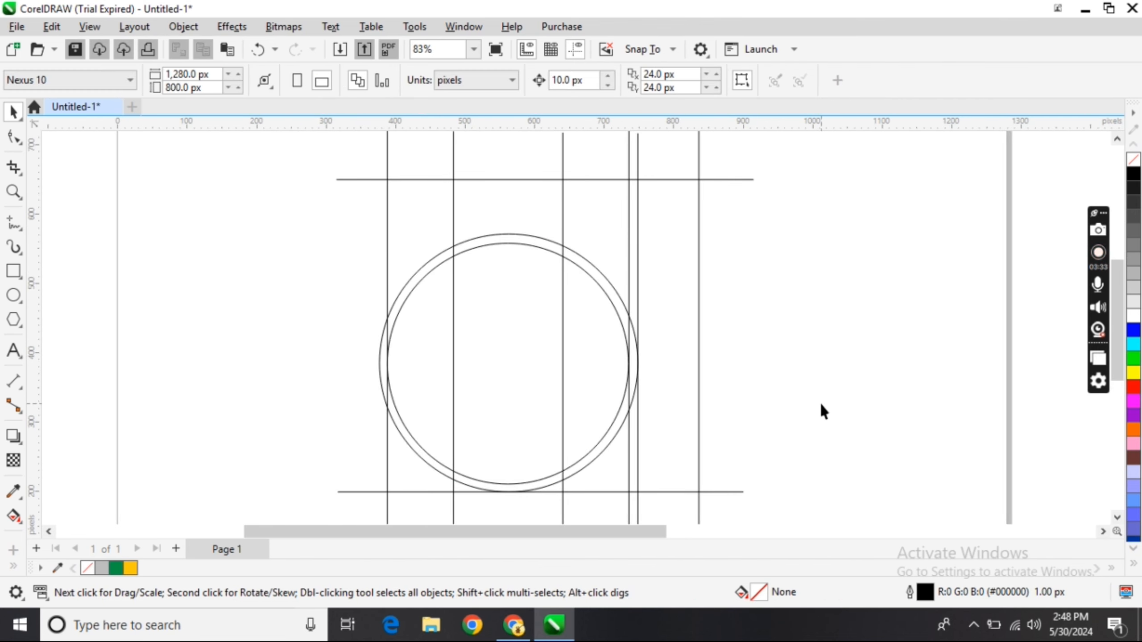
- Add two smaller concentric copies of the circle at its centre, about 156 px and 92 px in diameter
{"action": "left_click", "coordinate": [506, 487]}
{"action": "left_click_drag", "start_coordinate": [520, 408], "coordinate": [505, 373]}
{"action": "left_click_drag", "start_coordinate": [634, 482], "coordinate": [567, 424]}
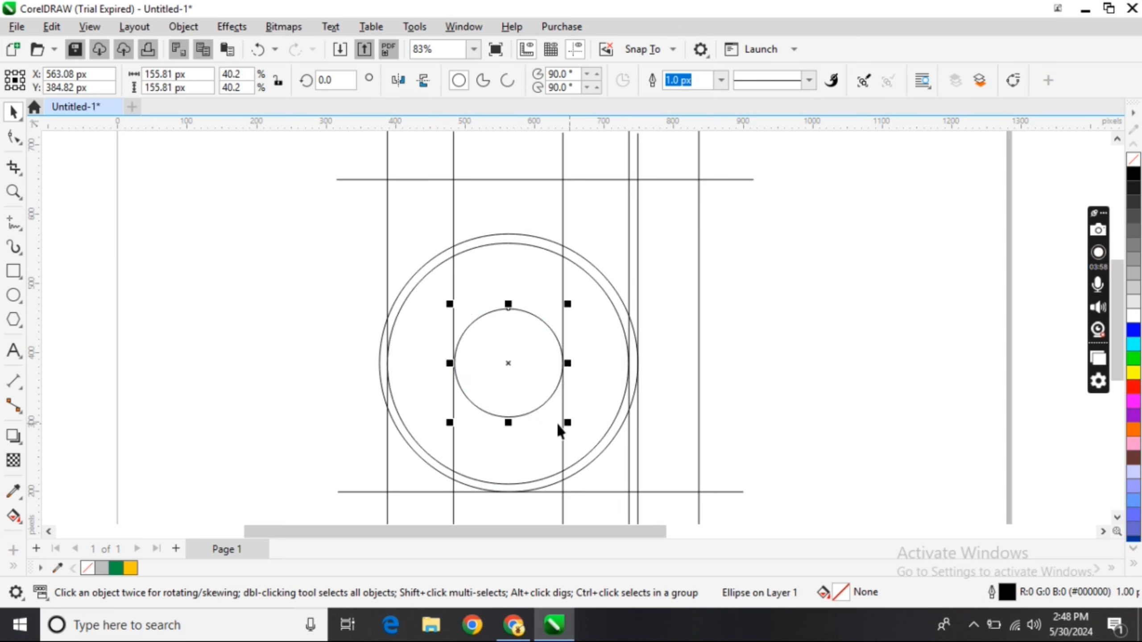
{"action": "left_click", "coordinate": [569, 306]}
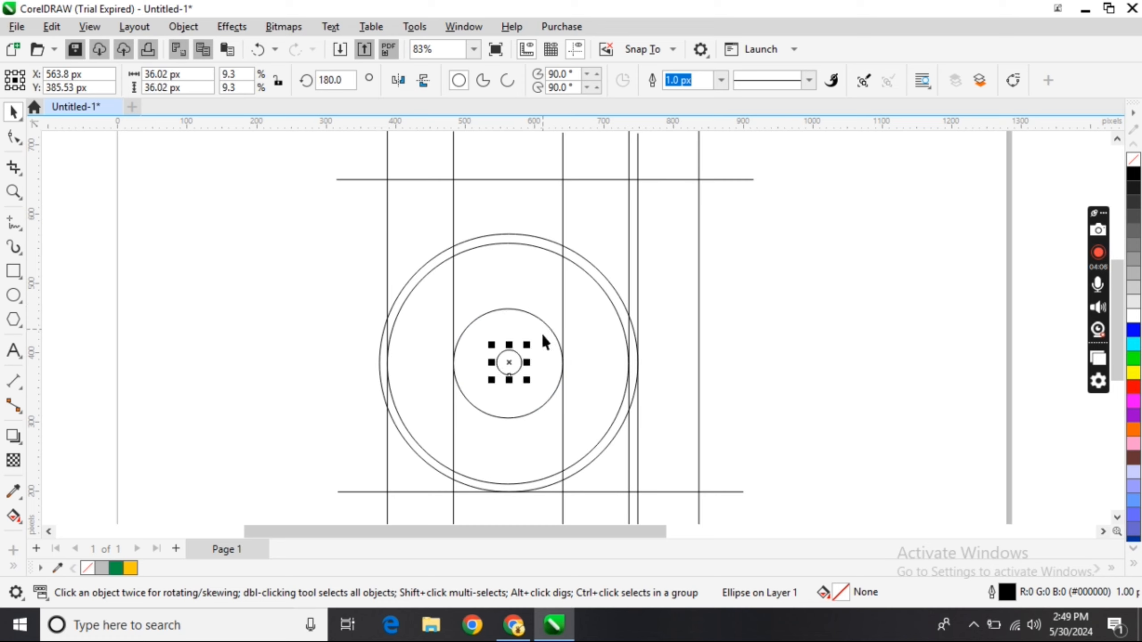
{"action": "mouse_move", "coordinate": [527, 381]}
{"action": "left_mouse_down"}
{"action": "mouse_move", "coordinate": [553, 403]}
{"action": "mouse_move", "coordinate": [509, 369]}
{"action": "left_mouse_up"}
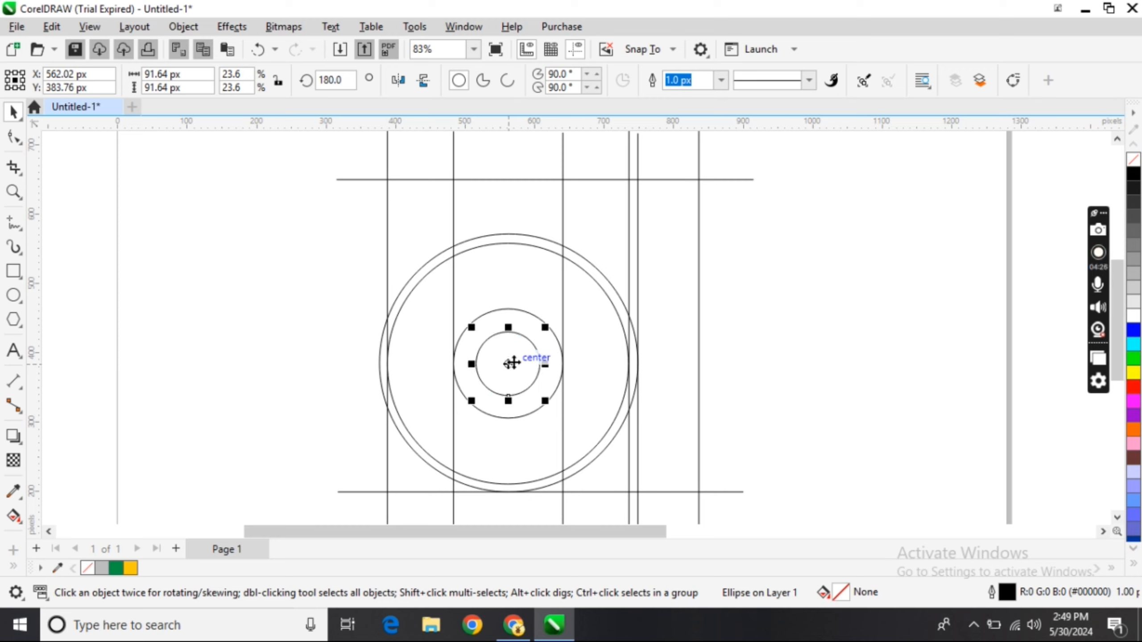
- Duplicate the larger central circle, move the copy to the outer ring's left edge and scale it to about 140 px
{"action": "left_click", "coordinate": [496, 311]}
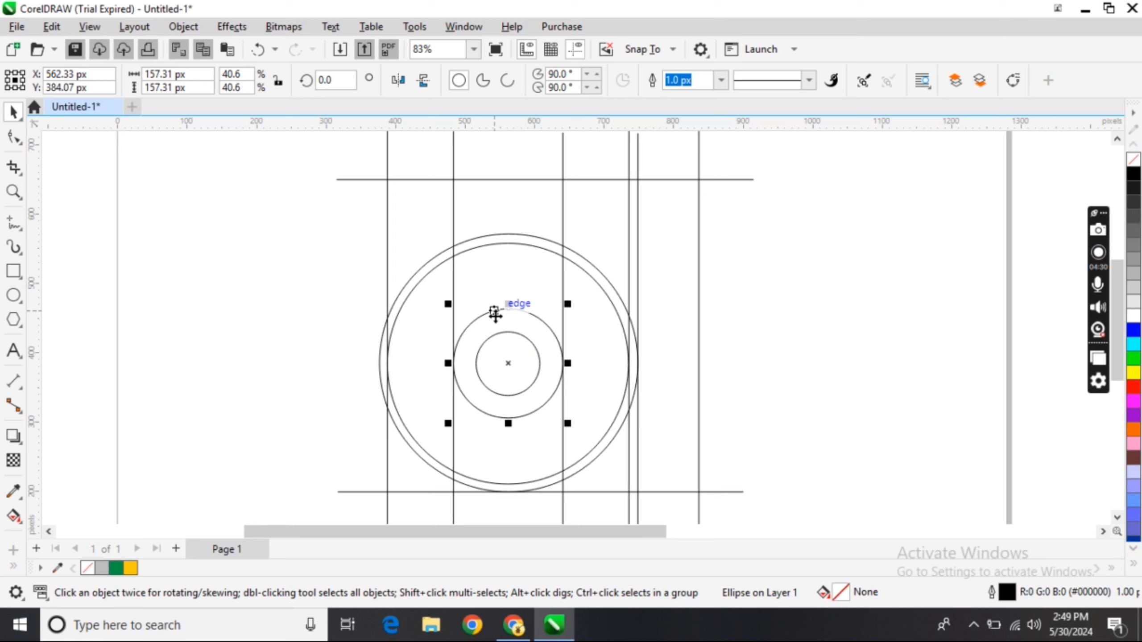
{"action": "key", "text": "ctrl+d"}
{"action": "left_click_drag", "start_coordinate": [579, 346], "coordinate": [482, 366]}
{"action": "left_click_drag", "start_coordinate": [357, 299], "coordinate": [363, 306]}
{"action": "left_click_drag", "start_coordinate": [370, 425], "coordinate": [376, 421]}
{"action": "left_click_drag", "start_coordinate": [375, 311], "coordinate": [369, 311]}
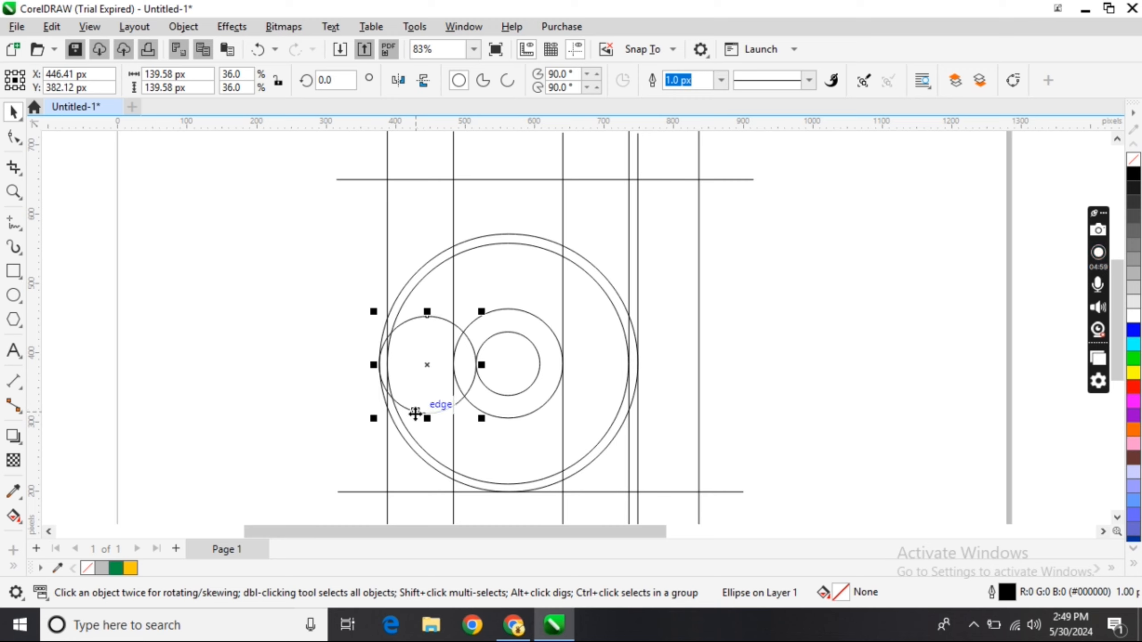
- Place a smaller copy of the left circle inside it, about 96 px in diameter, fitted between the two leftmost vertical lines
{"action": "key", "text": "ctrl+z"}
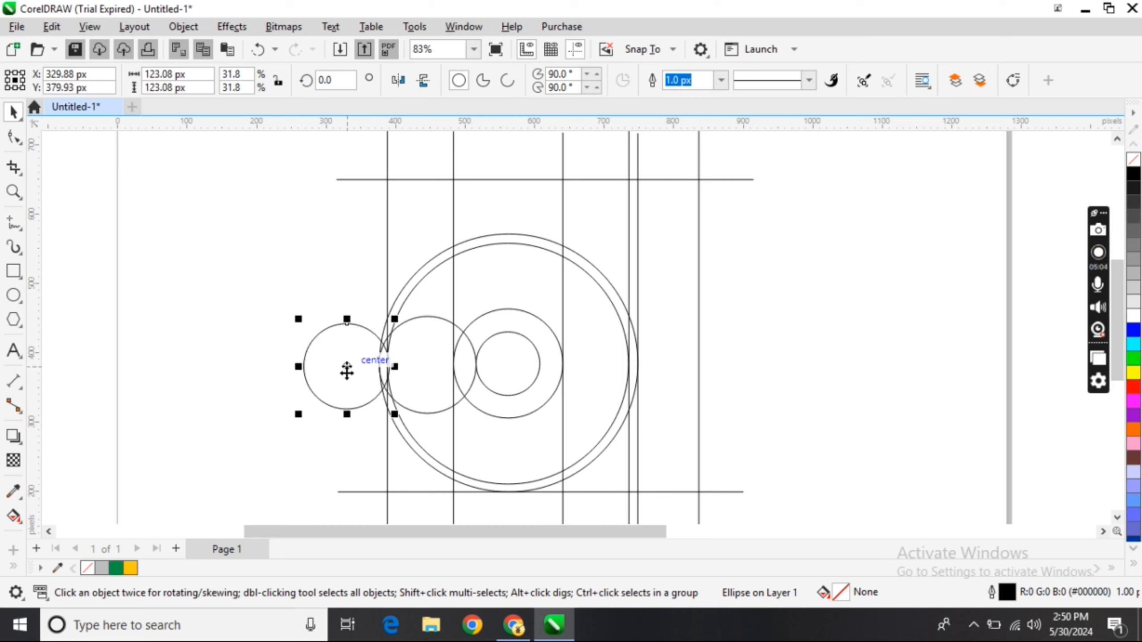
{"action": "left_click_drag", "start_coordinate": [346, 372], "coordinate": [425, 369]}
{"action": "left_click_drag", "start_coordinate": [475, 412], "coordinate": [458, 405]}
{"action": "left_click_drag", "start_coordinate": [428, 367], "coordinate": [419, 365]}
{"action": "left_click_drag", "start_coordinate": [457, 327], "coordinate": [466, 331]}
{"action": "left_click_drag", "start_coordinate": [459, 405], "coordinate": [470, 410]}
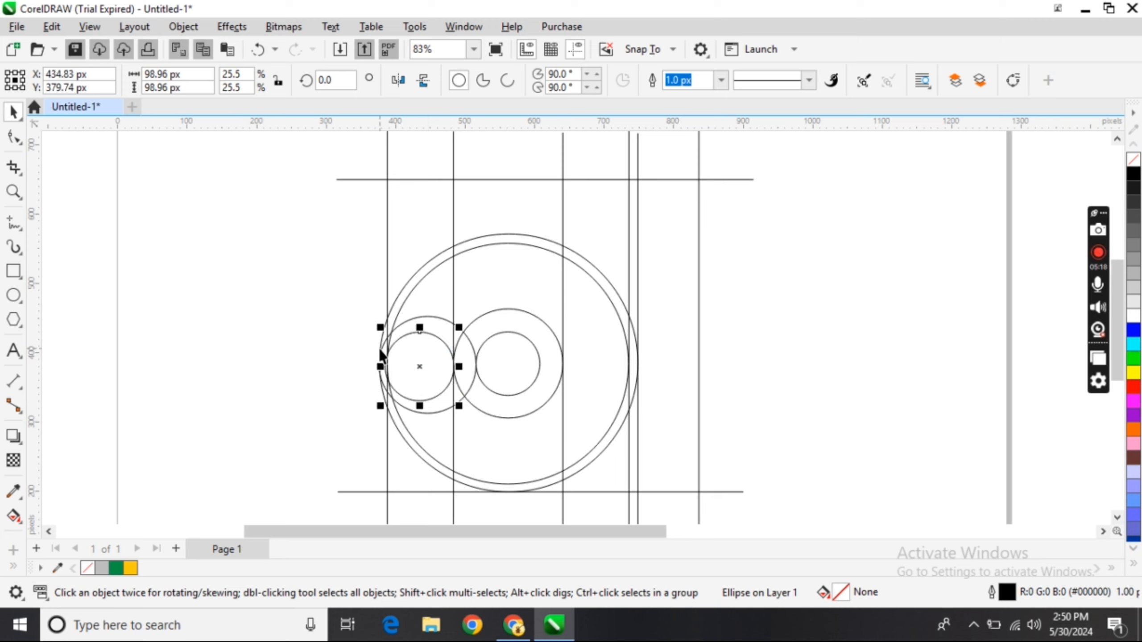
{"action": "left_click_drag", "start_coordinate": [381, 407], "coordinate": [383, 410]}
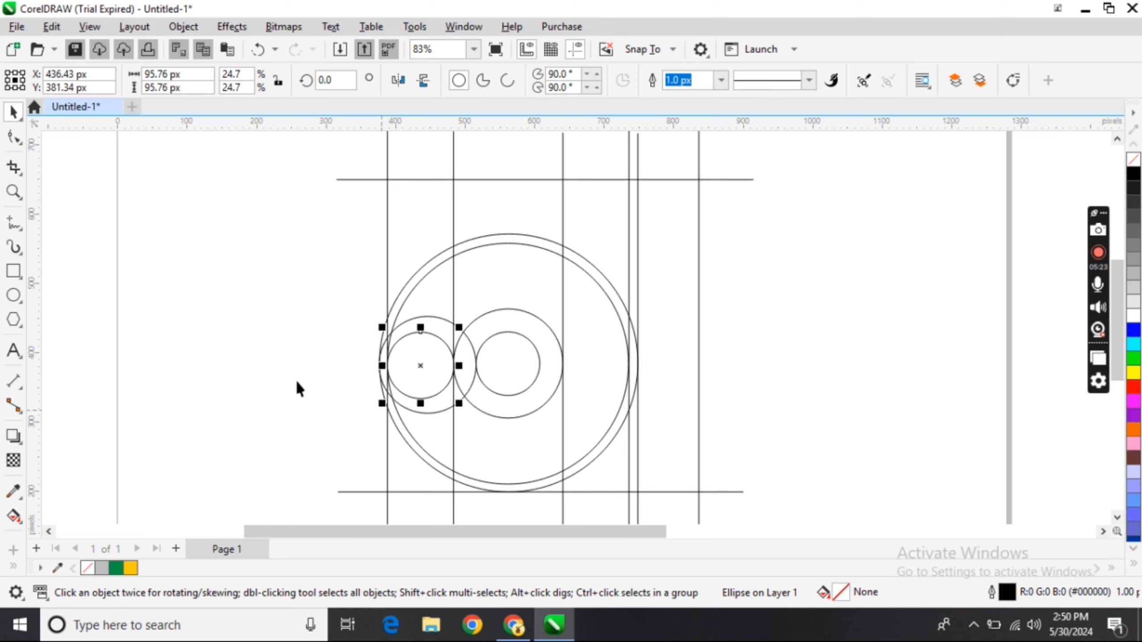
{"action": "left_click", "coordinate": [297, 389]}
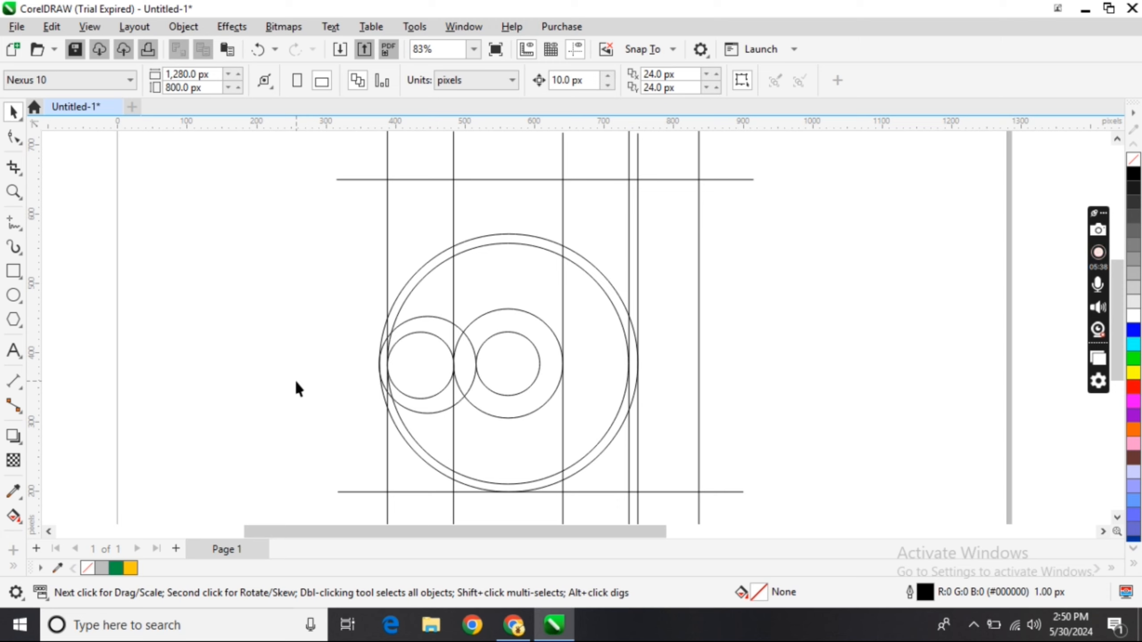
- Duplicate the 96 px circle and position the copy above, between the left circles and the central circles
{"action": "left_click", "coordinate": [433, 357]}
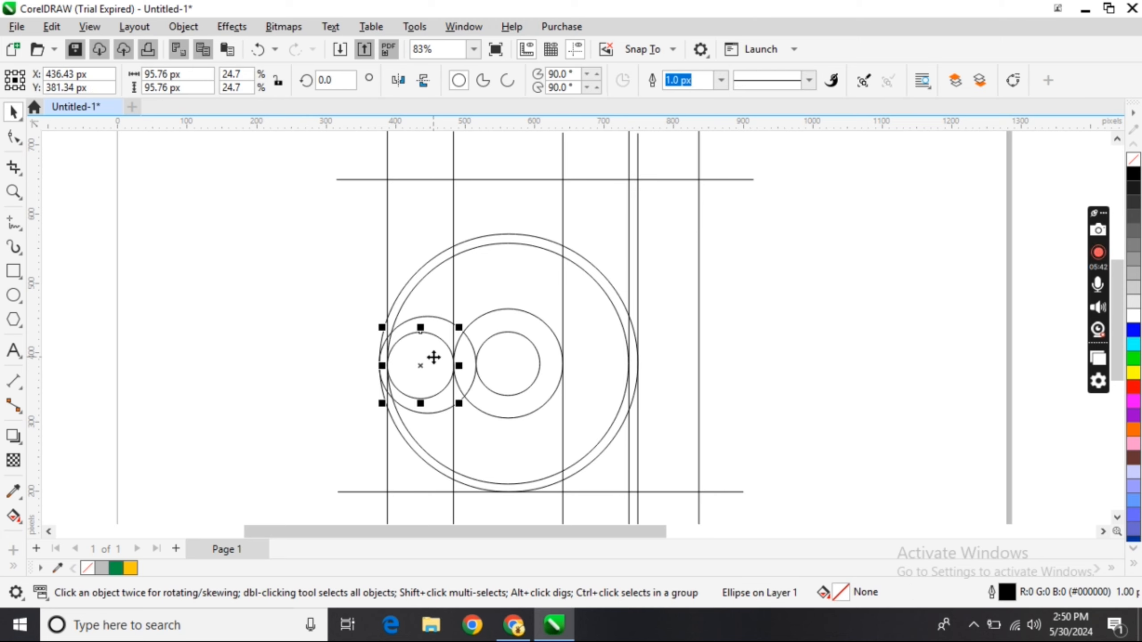
{"action": "key", "text": "ctrl+d"}
{"action": "mouse_move", "coordinate": [438, 348]}
{"action": "left_mouse_down"}
{"action": "mouse_move", "coordinate": [476, 319]}
{"action": "mouse_move", "coordinate": [445, 341]}
{"action": "mouse_move", "coordinate": [434, 330]}
{"action": "mouse_move", "coordinate": [442, 341]}
{"action": "left_mouse_up"}
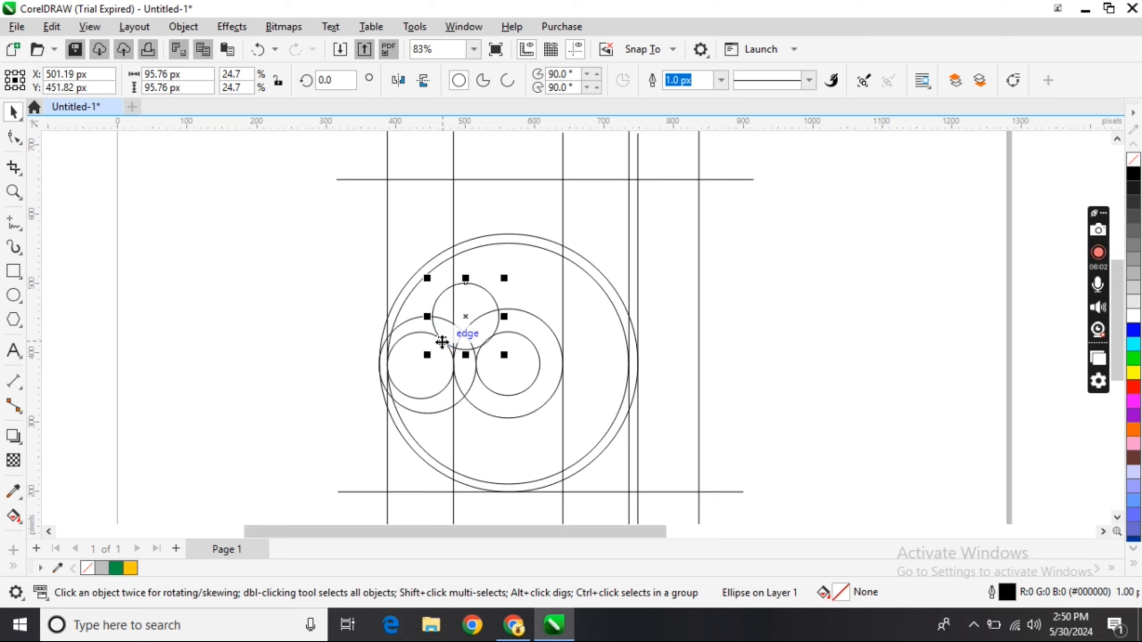
{"action": "left_click", "coordinate": [324, 364]}
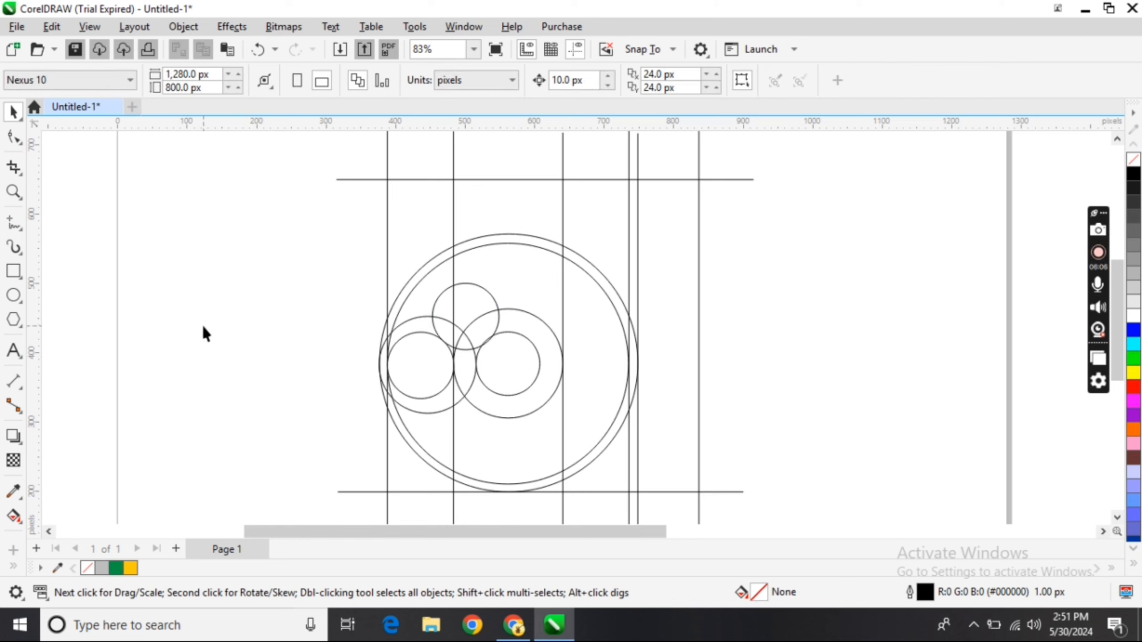
- Draw a slanted straight line from the upper small circle's upper-left edge down to the left small circle
{"action": "key", "text": "F5"}
{"action": "left_click", "coordinate": [442, 297]}
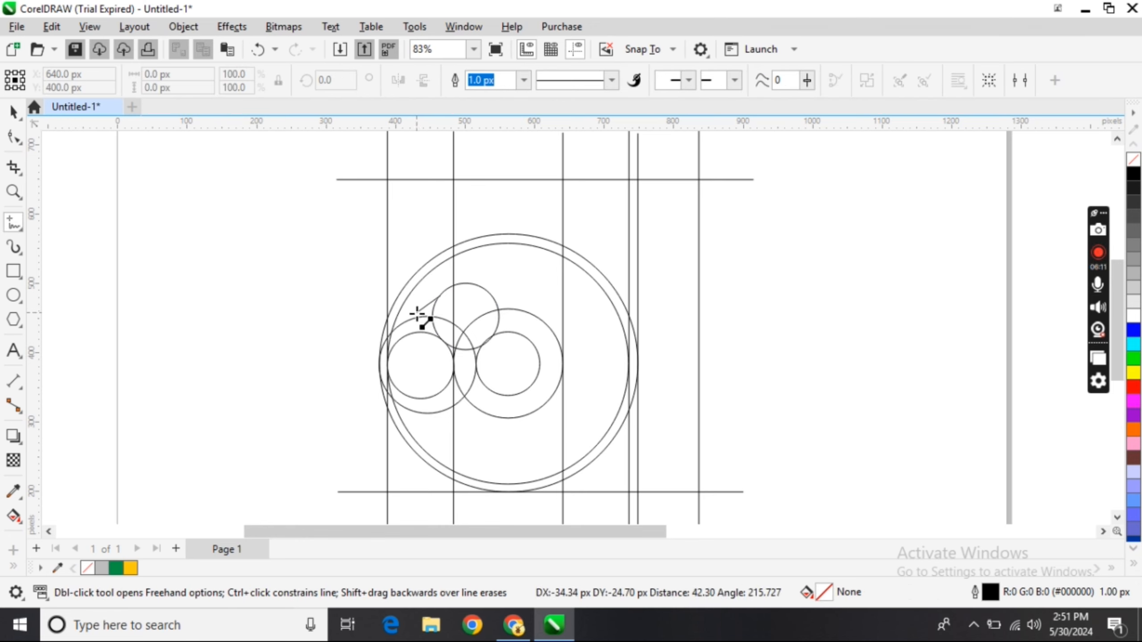
{"action": "left_click", "coordinate": [402, 338]}
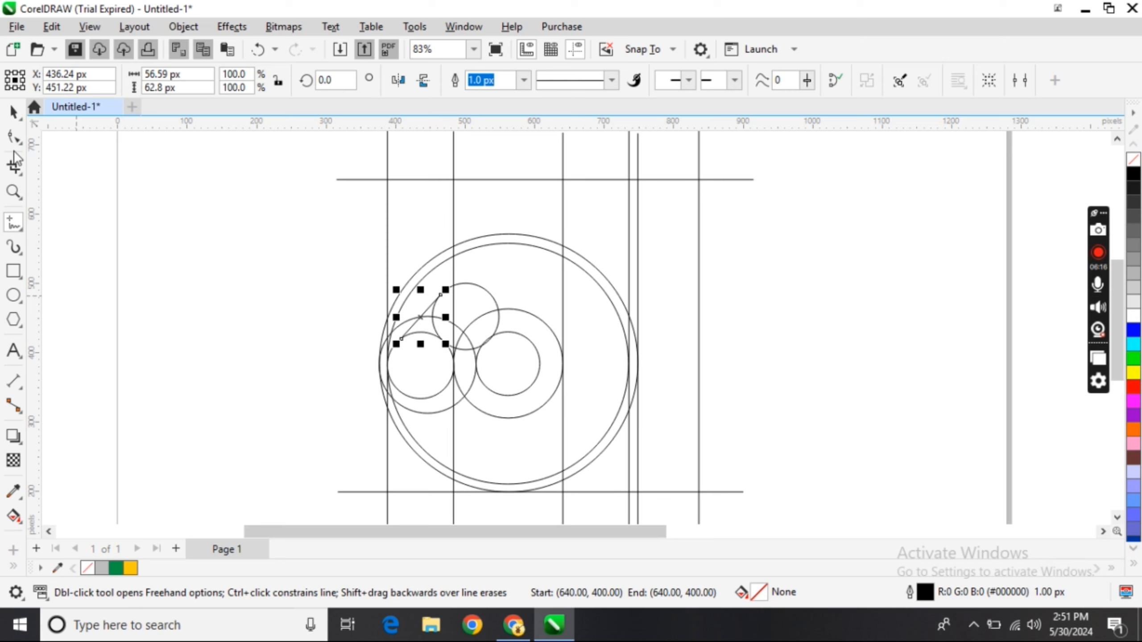
- Draw a vertical line about 120 px long upward from the right edge of the smallest central circle
{"action": "left_click", "coordinate": [540, 368]}
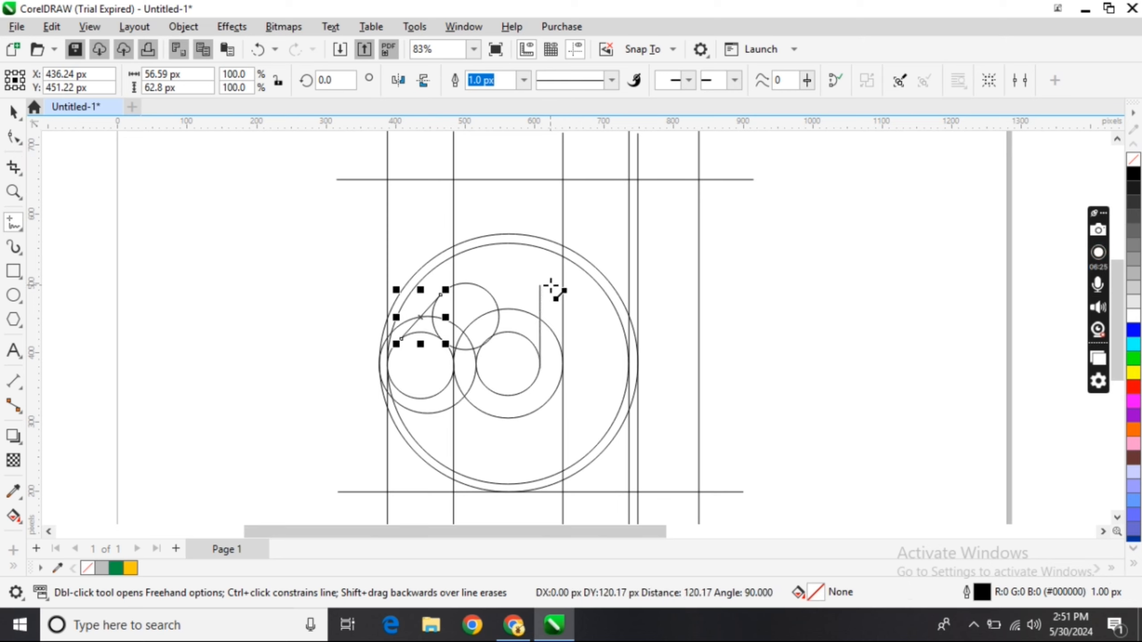
{"action": "left_click", "coordinate": [540, 284]}
{"action": "left_click", "coordinate": [14, 112]}
{"action": "left_click", "coordinate": [300, 261]}
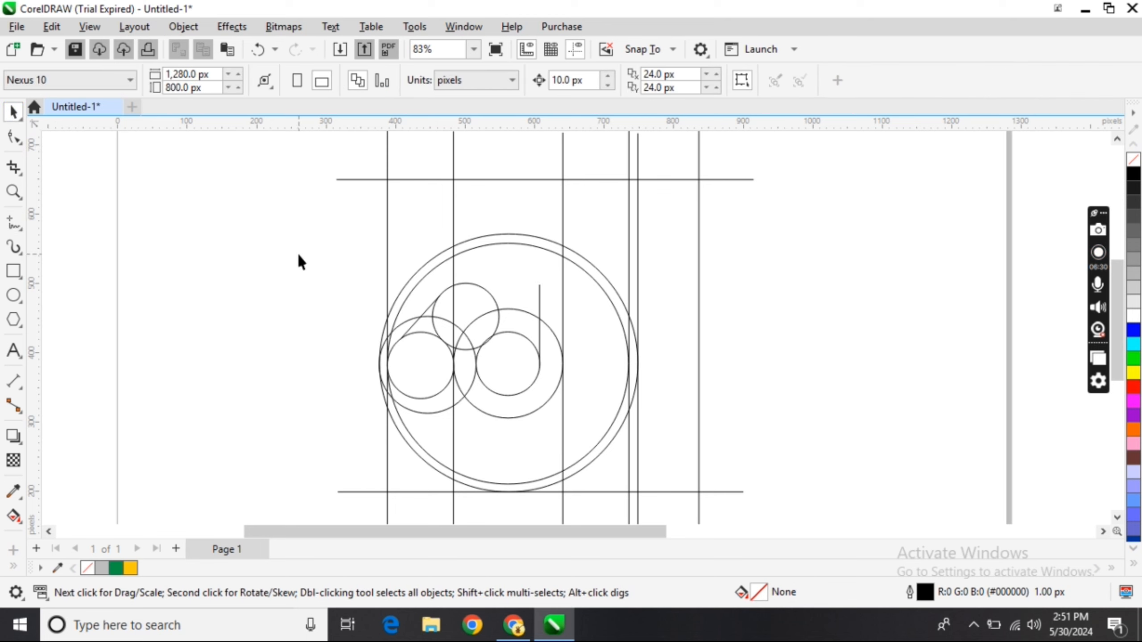
- Draw a circle about 196 px in diameter below the upper horizontal line, between the third and the rightmost vertical lines
{"action": "left_click", "coordinate": [22, 293]}
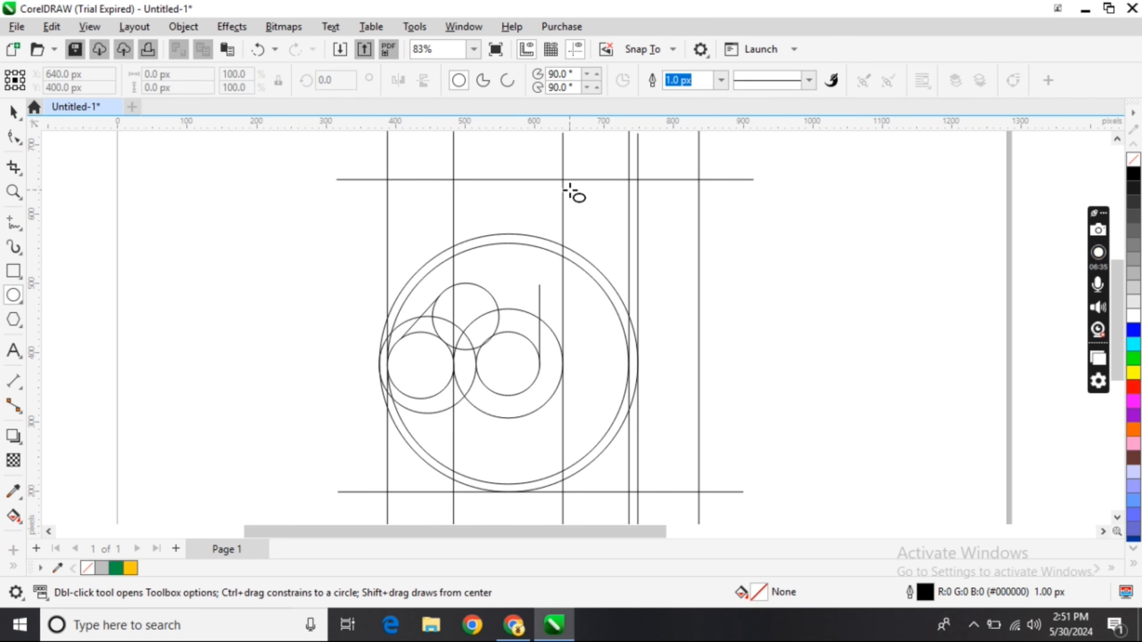
{"action": "left_click_drag", "start_coordinate": [561, 179], "coordinate": [699, 256]}
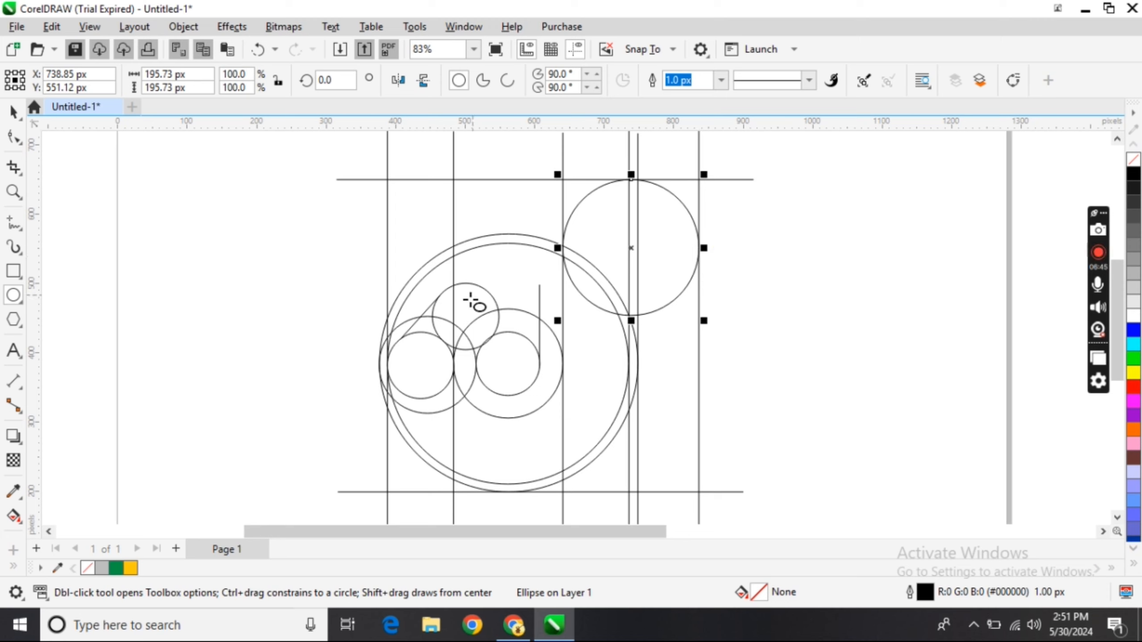
{"action": "left_click", "coordinate": [14, 112]}
- Duplicate the upper small circle, move the copy right over the short vertical line and enlarge it toward the 196 px circle
{"action": "left_click", "coordinate": [466, 306]}
{"action": "key", "text": "ctrl+d"}
{"action": "left_click_drag", "start_coordinate": [466, 306], "coordinate": [541, 306]}
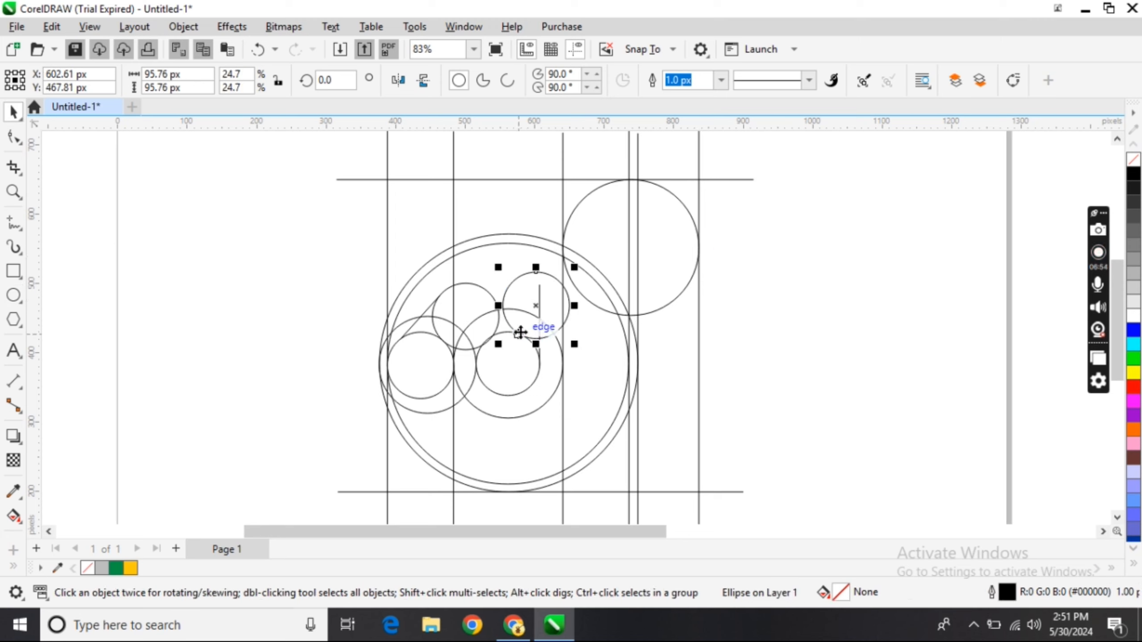
{"action": "left_click_drag", "start_coordinate": [577, 266], "coordinate": [585, 237]}
{"action": "mouse_move", "coordinate": [498, 344]}
{"action": "left_mouse_down"}
{"action": "mouse_move", "coordinate": [478, 357]}
{"action": "mouse_move", "coordinate": [496, 344]}
{"action": "left_mouse_up"}
{"action": "left_click", "coordinate": [310, 283]}
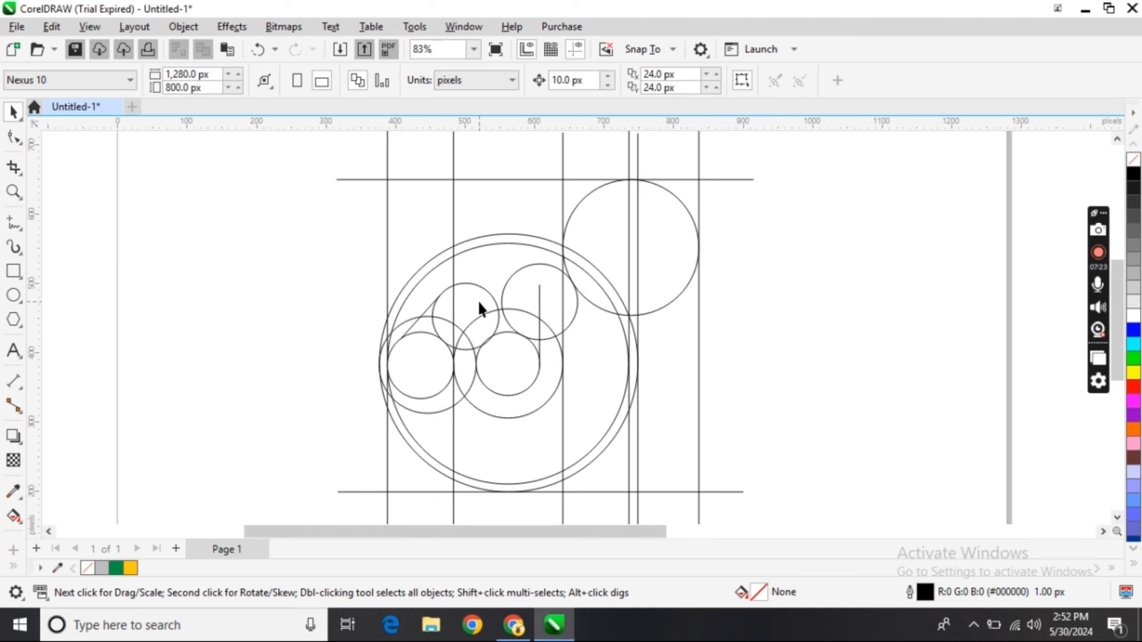
- Enlarge the original upper small circle to about 102 px so it meets the neighbouring copy
{"action": "left_click", "coordinate": [497, 306]}
{"action": "left_click_drag", "start_coordinate": [502, 351], "coordinate": [524, 356]}
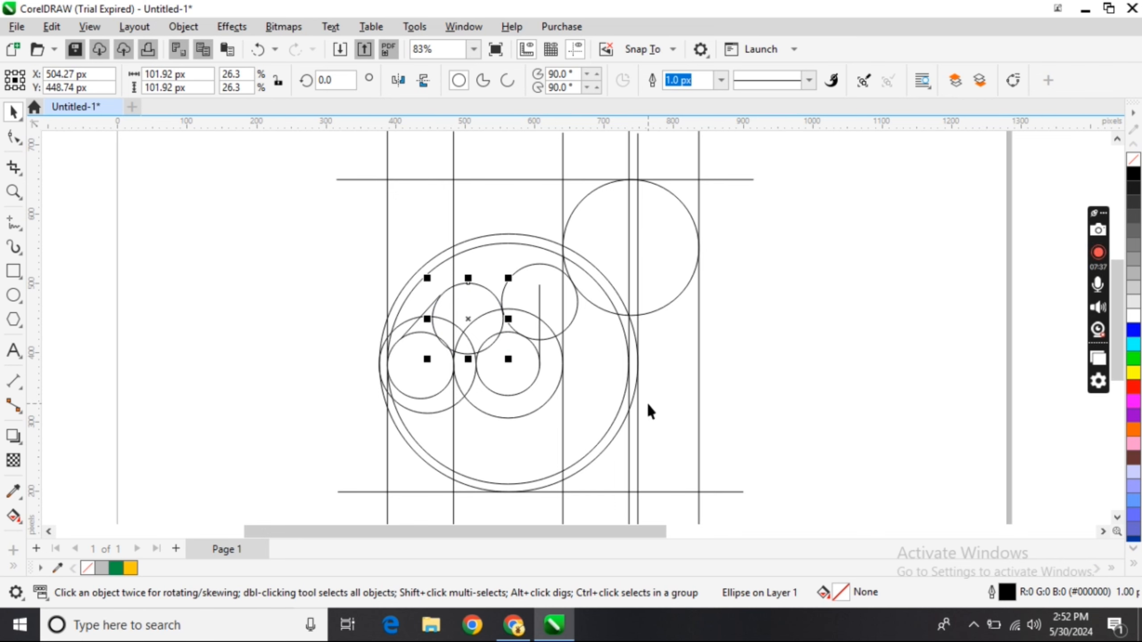
{"action": "left_click", "coordinate": [379, 294]}
- Move the slanted line's upper end node outward onto the edge of the upper small circle
{"action": "scroll", "coordinate": [380, 295], "scroll_direction": "up", "scroll_amount": 2}
{"action": "left_click", "coordinate": [448, 326]}
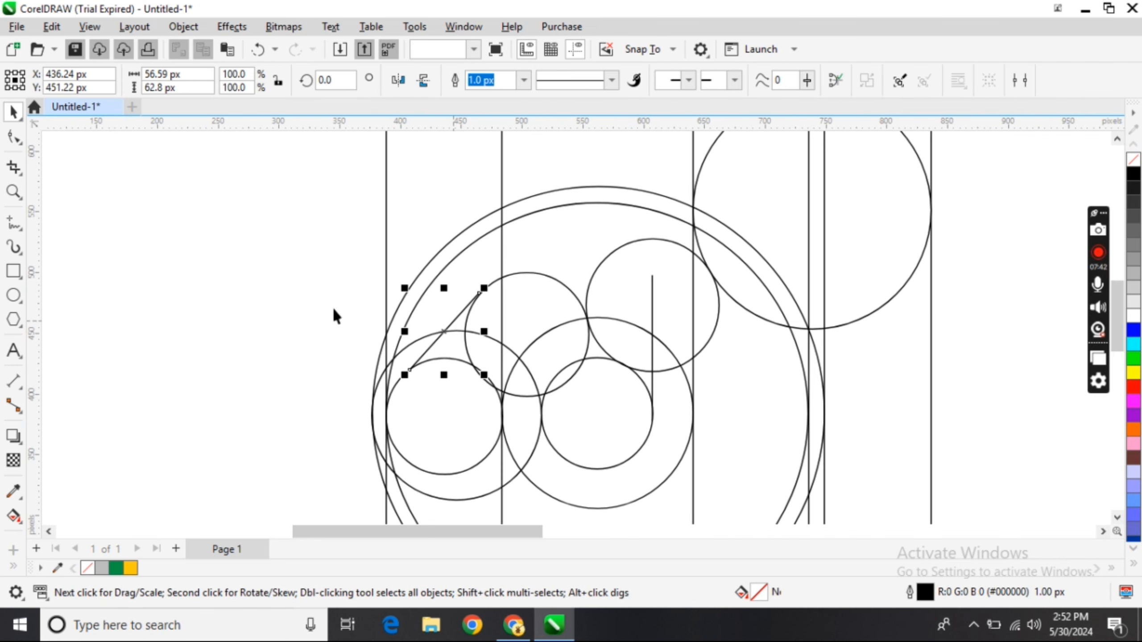
{"action": "left_click", "coordinate": [15, 137]}
{"action": "left_click_drag", "start_coordinate": [479, 293], "coordinate": [486, 287]}
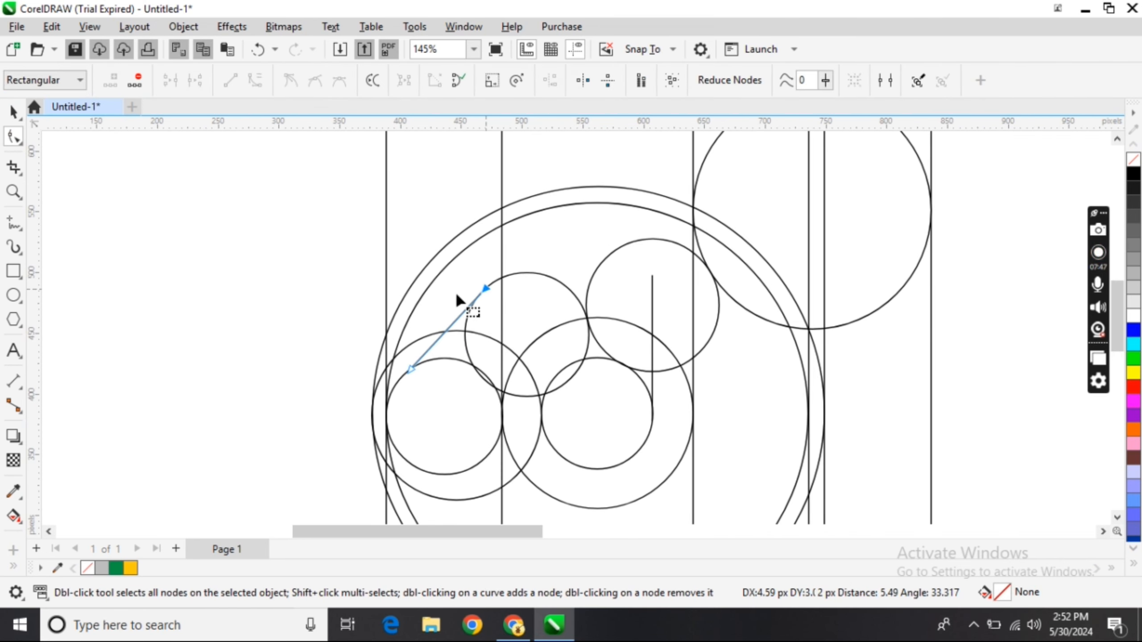
- Draw a circle about 111 px in diameter in the right half of the 196 px circle, reaching across the rightmost vertical line
{"action": "left_click", "coordinate": [13, 111]}
{"action": "left_click", "coordinate": [624, 293]}
{"action": "scroll", "coordinate": [625, 308], "scroll_direction": "down", "scroll_amount": 3}
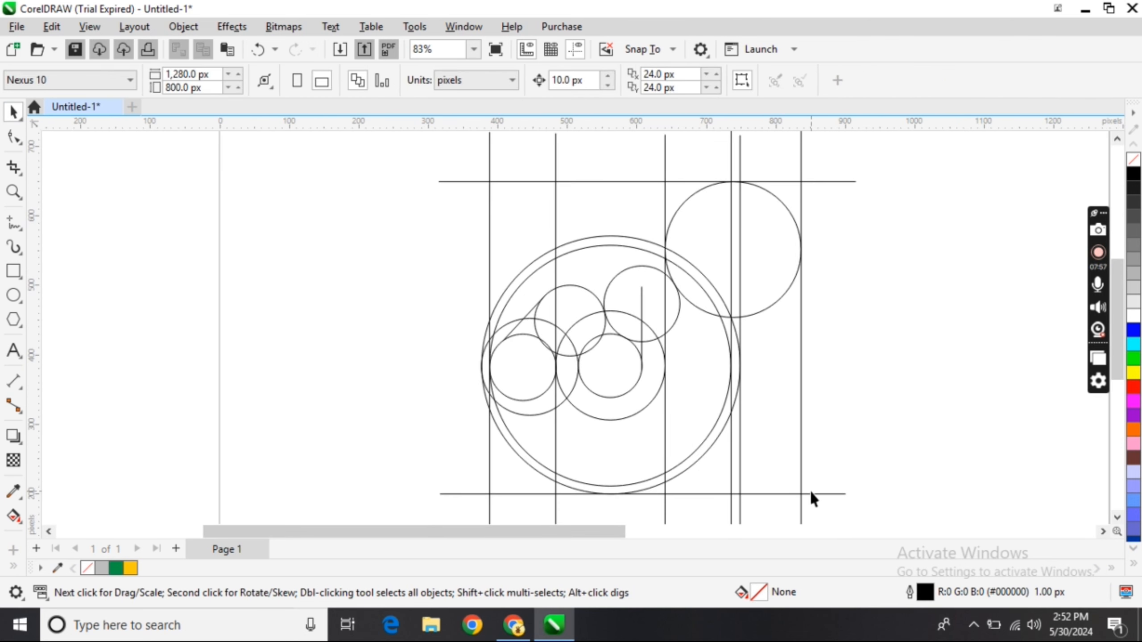
{"action": "left_click", "coordinate": [14, 295]}
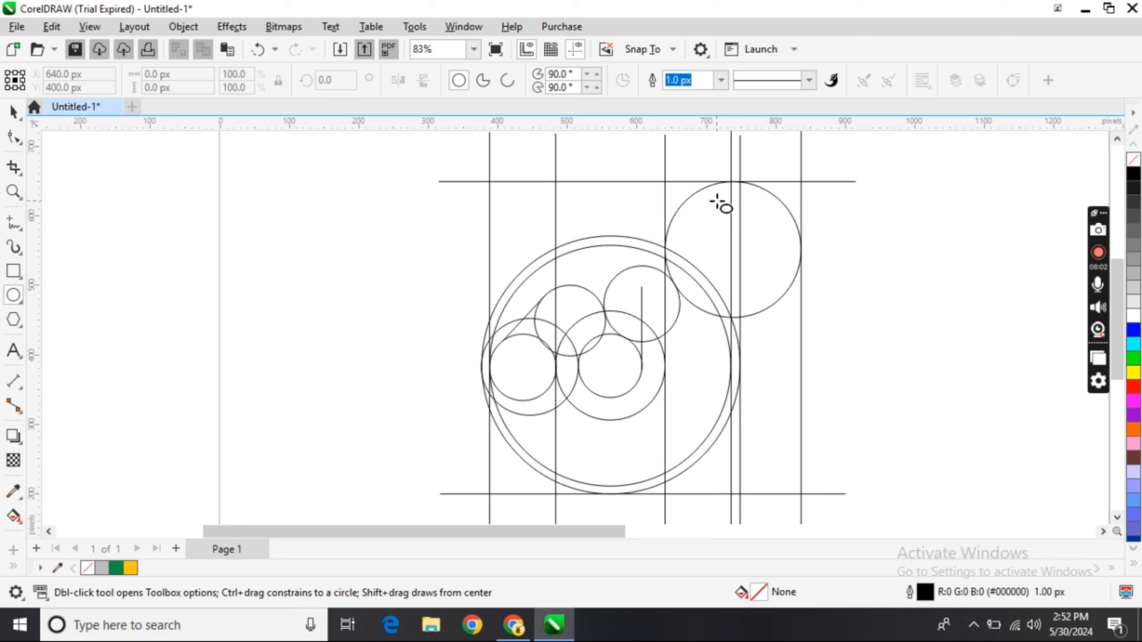
{"action": "left_click_drag", "start_coordinate": [731, 181], "coordinate": [807, 246]}
{"action": "key", "text": "Down"}
{"action": "key", "text": "Down"}
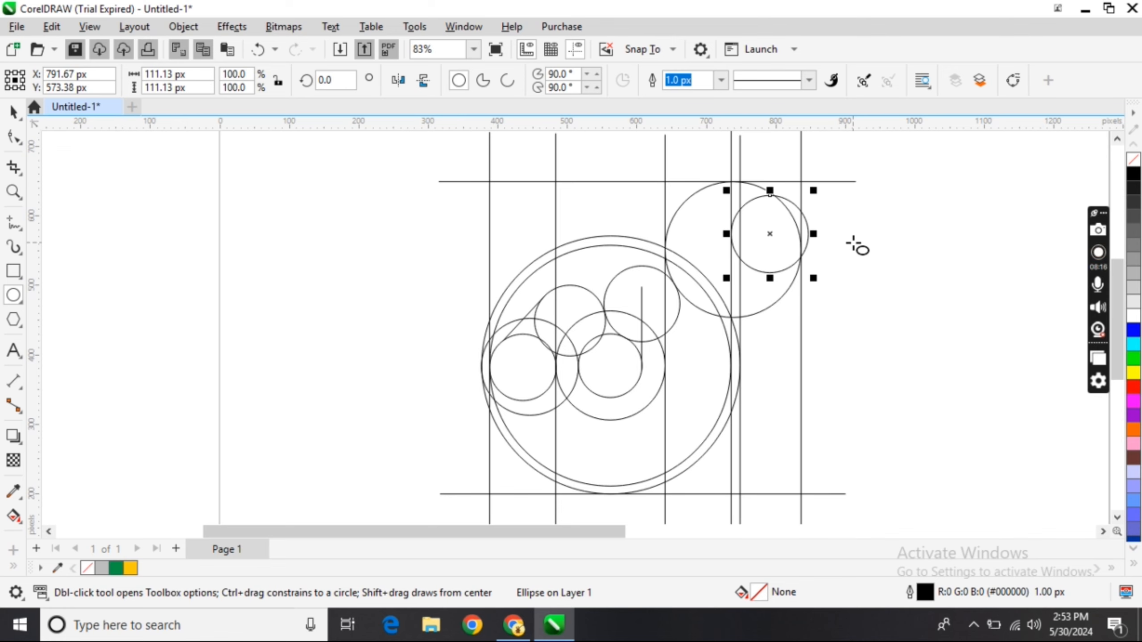
- Duplicate the 111 px circle and shrink the copy inside it to about 88 px, fitting between the two vertical lines
{"action": "key", "text": "ctrl+d"}
{"action": "key", "text": "space"}
{"action": "left_click_drag", "start_coordinate": [786, 218], "coordinate": [831, 283]}
{"action": "scroll", "coordinate": [791, 259], "scroll_direction": "up", "scroll_amount": 4}
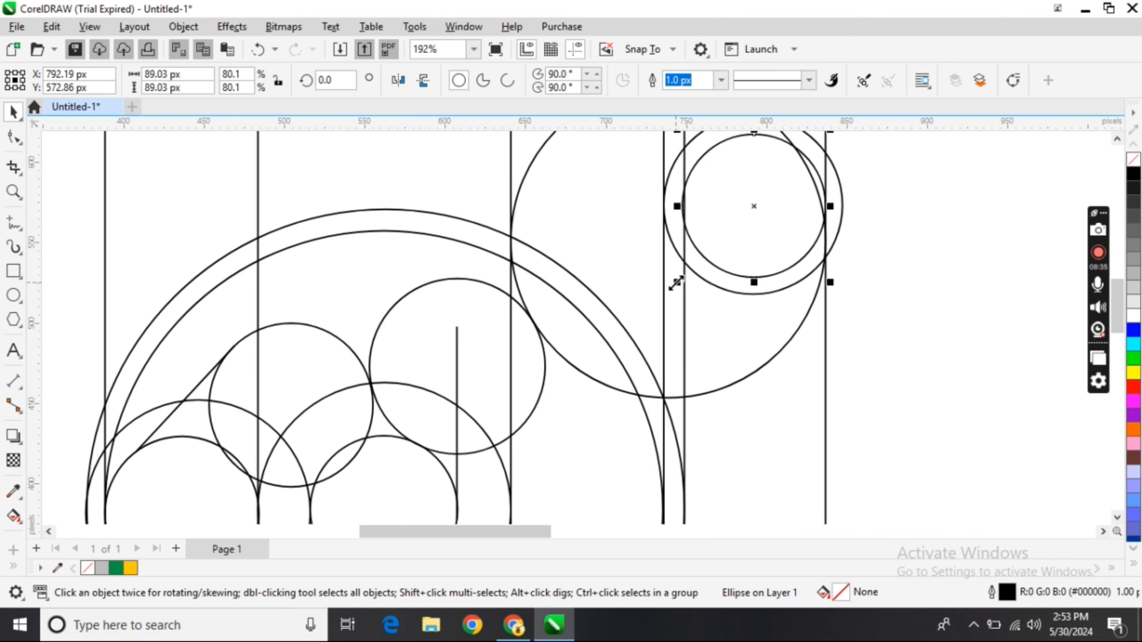
{"action": "left_click_drag", "start_coordinate": [676, 283], "coordinate": [683, 288]}
{"action": "scroll", "coordinate": [688, 287], "scroll_direction": "down", "scroll_amount": 3}
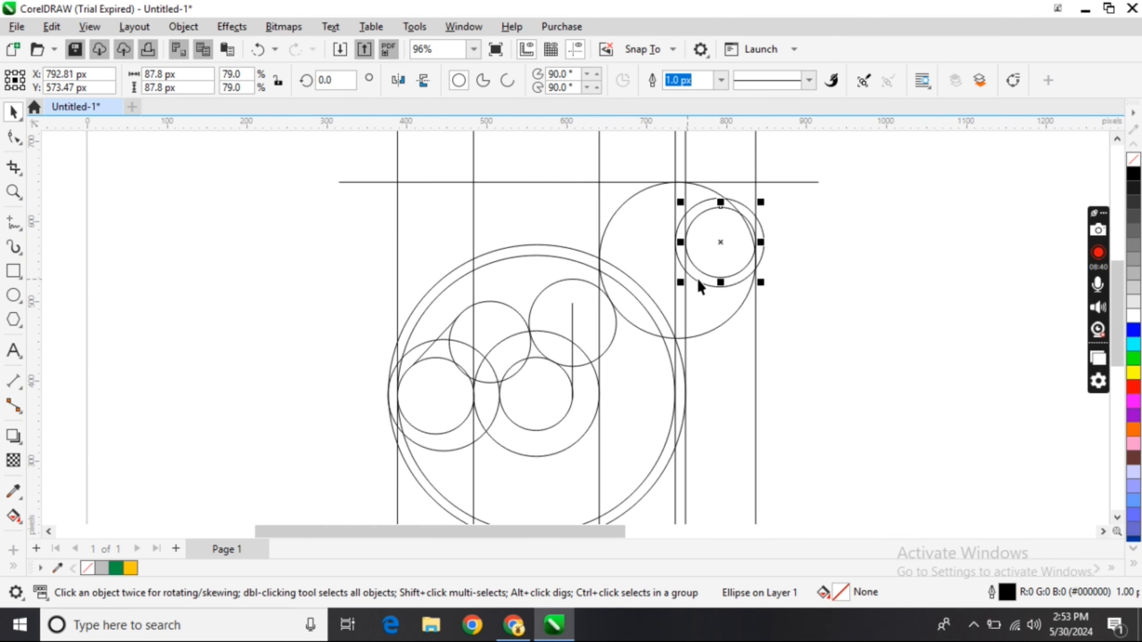
{"action": "scroll", "coordinate": [902, 289], "scroll_direction": "down", "scroll_amount": 1}
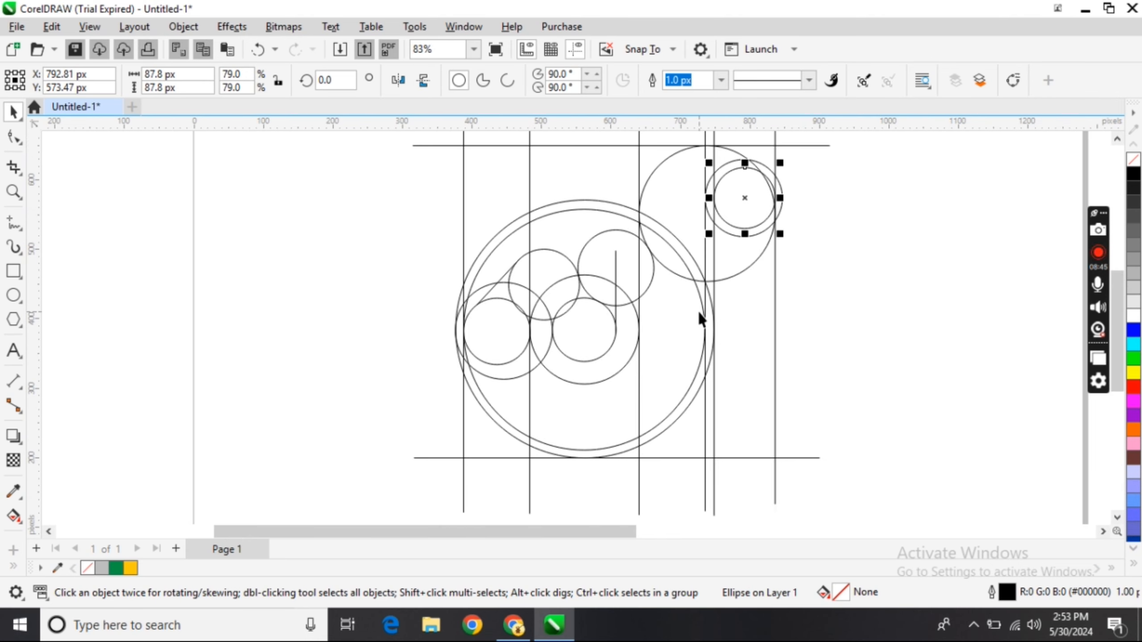
- Draw a slanted line about 158 px long from the rightmost vertical line down to the lower edge of the outer large circle
{"action": "key", "text": "F5"}
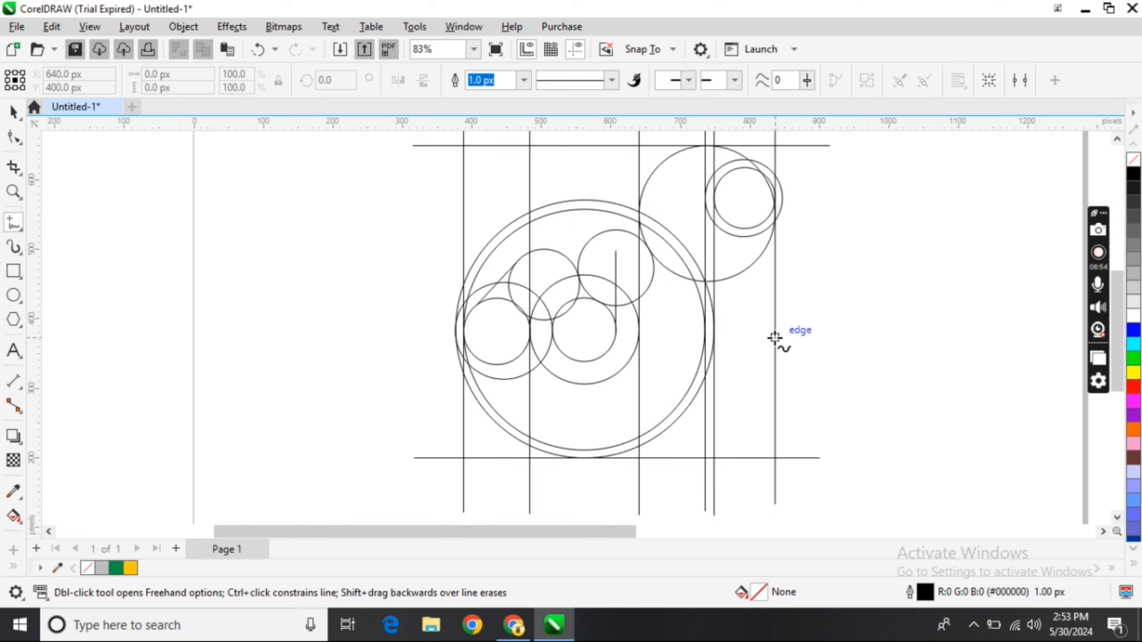
{"action": "left_click", "coordinate": [774, 338]}
{"action": "left_click", "coordinate": [688, 405]}
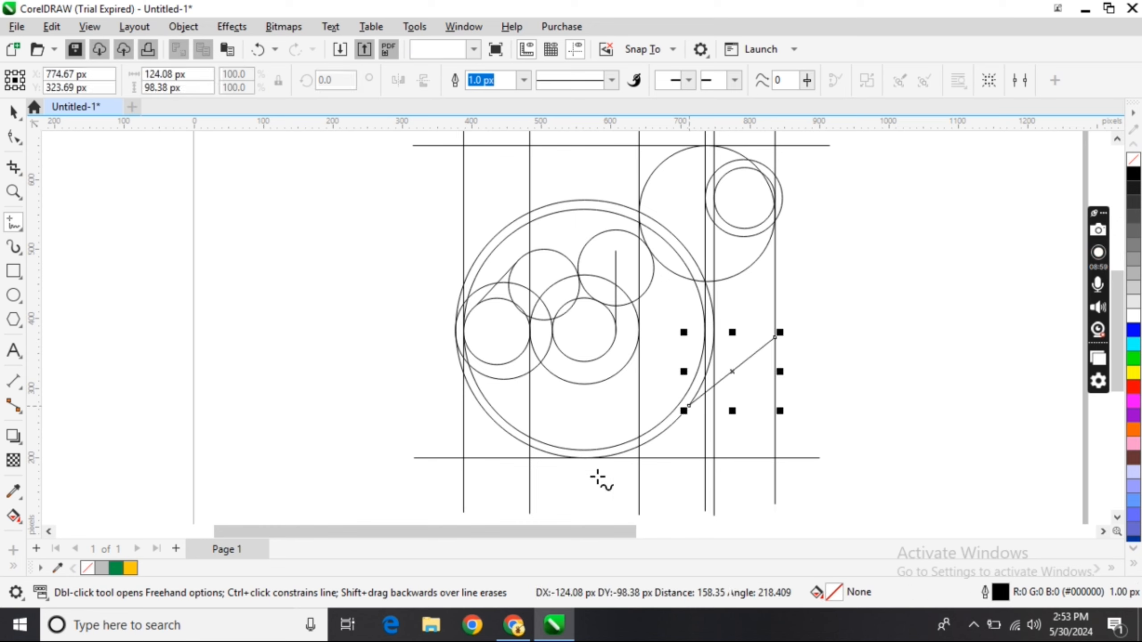
- Draw a curve about 25 by 67 px with the Pen tool to round the corner between the rightmost vertical and the slanted line
{"action": "left_click", "coordinate": [21, 231]}
{"action": "left_click", "coordinate": [54, 278]}
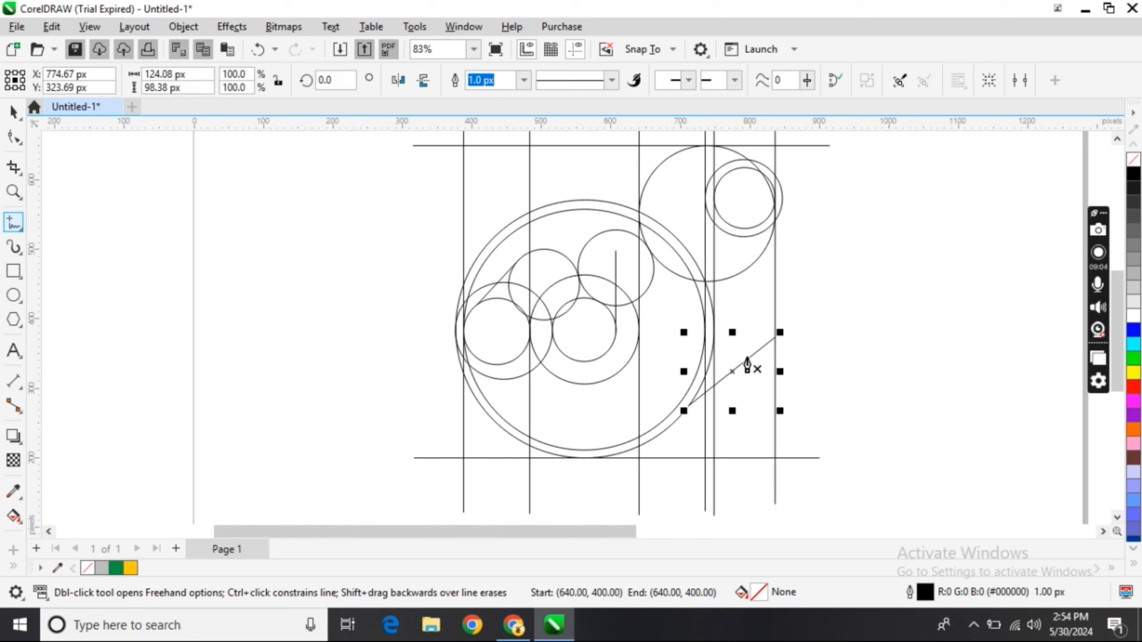
{"action": "left_click", "coordinate": [775, 306]}
{"action": "left_click_drag", "start_coordinate": [757, 351], "coordinate": [740, 365]}
{"action": "key", "text": "Escape"}
{"action": "left_click", "coordinate": [13, 112]}
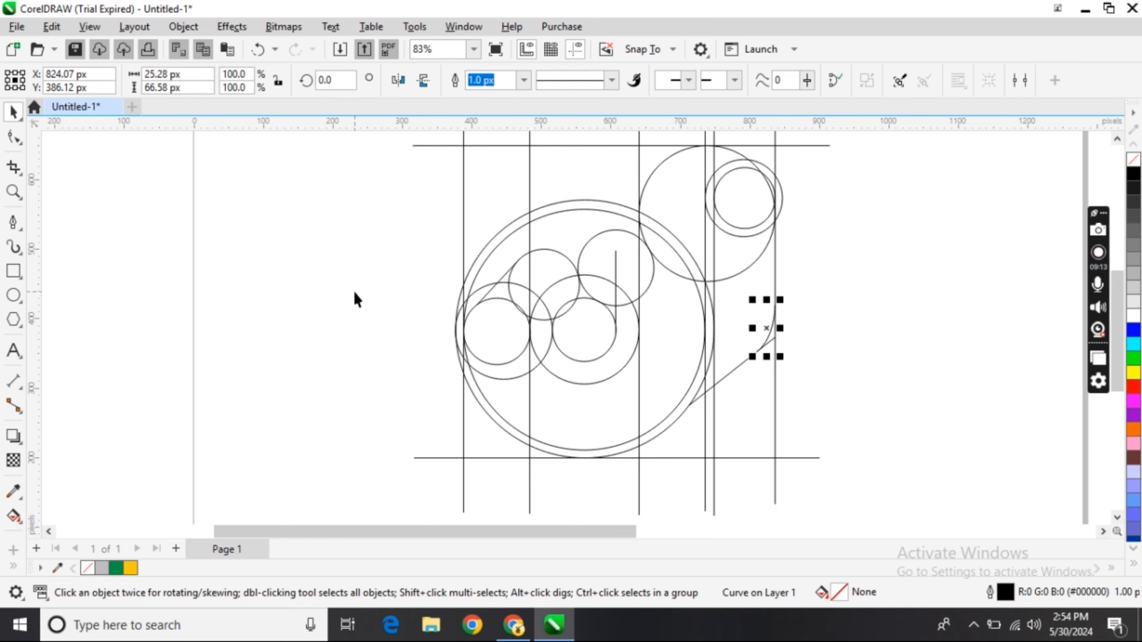
{"action": "left_click", "coordinate": [353, 290]}
- Use Virtual Segment Delete to remove the hook circles' lower arcs, the 196 px circle's lower arcs and the lines crossing the J's stem
{"action": "left_click", "coordinate": [20, 175]}
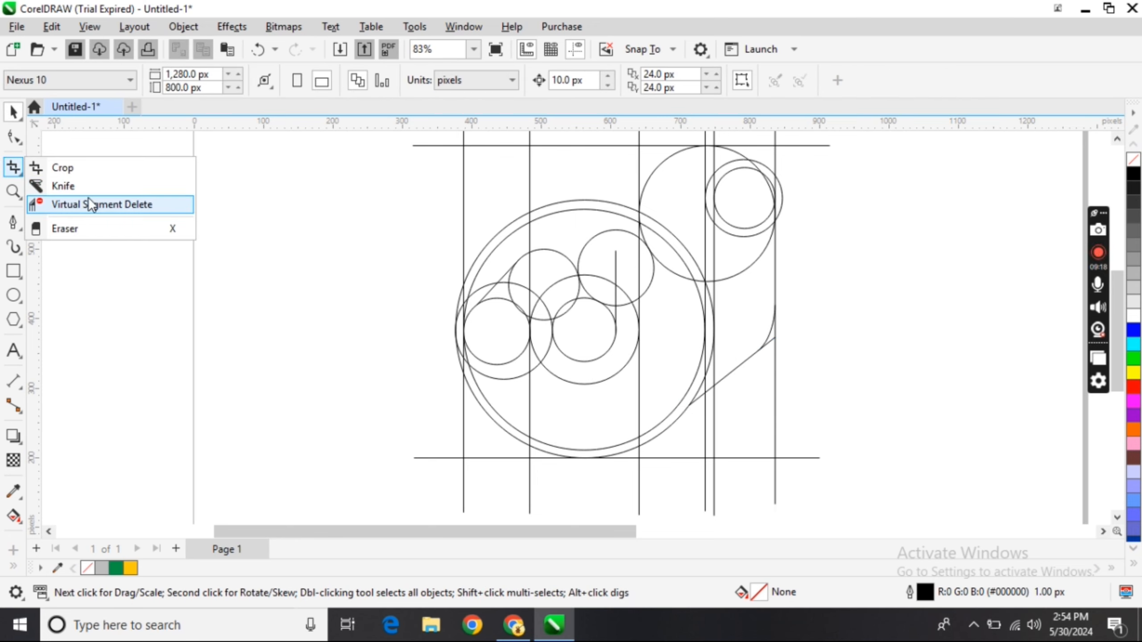
{"action": "left_click", "coordinate": [88, 200]}
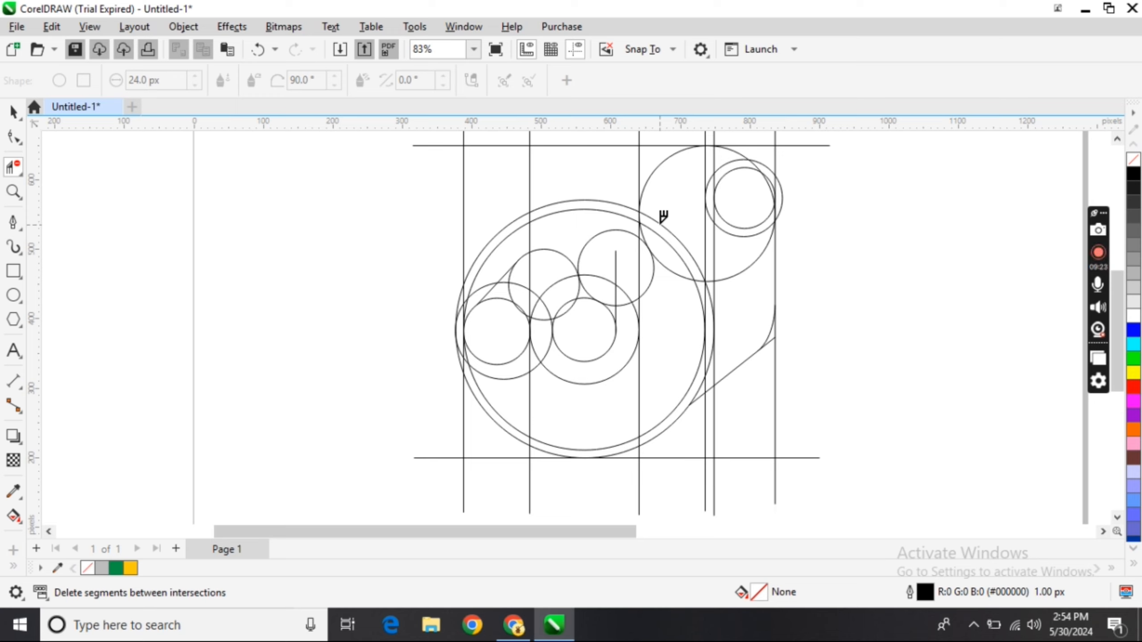
{"action": "left_click", "coordinate": [744, 228]}
{"action": "left_click", "coordinate": [744, 236]}
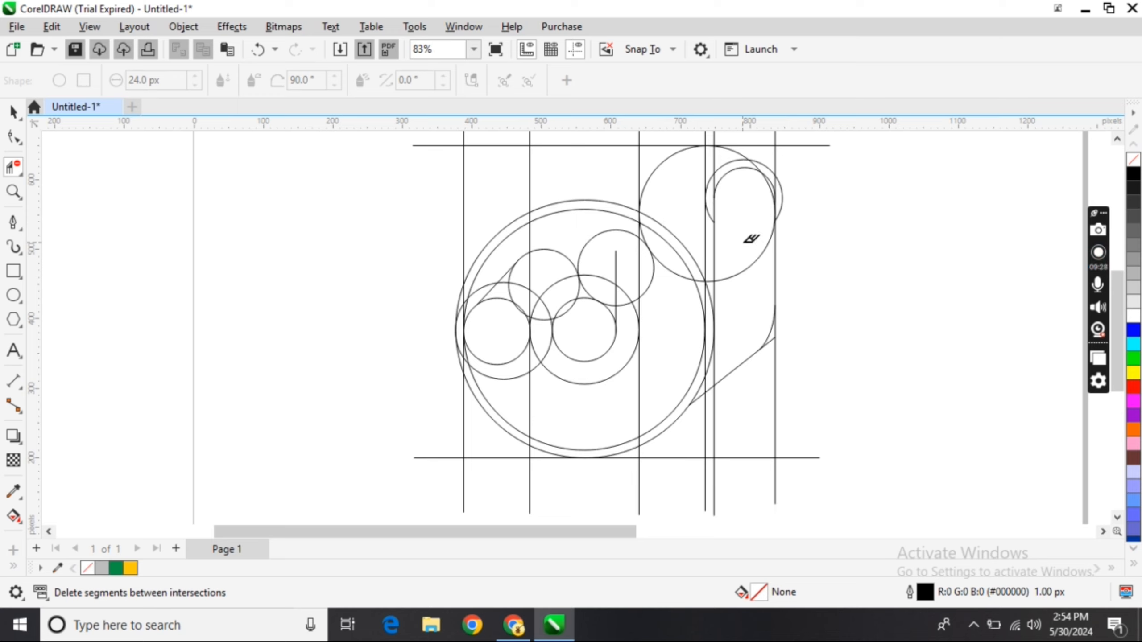
{"action": "left_click", "coordinate": [743, 272]}
{"action": "left_click", "coordinate": [715, 365]}
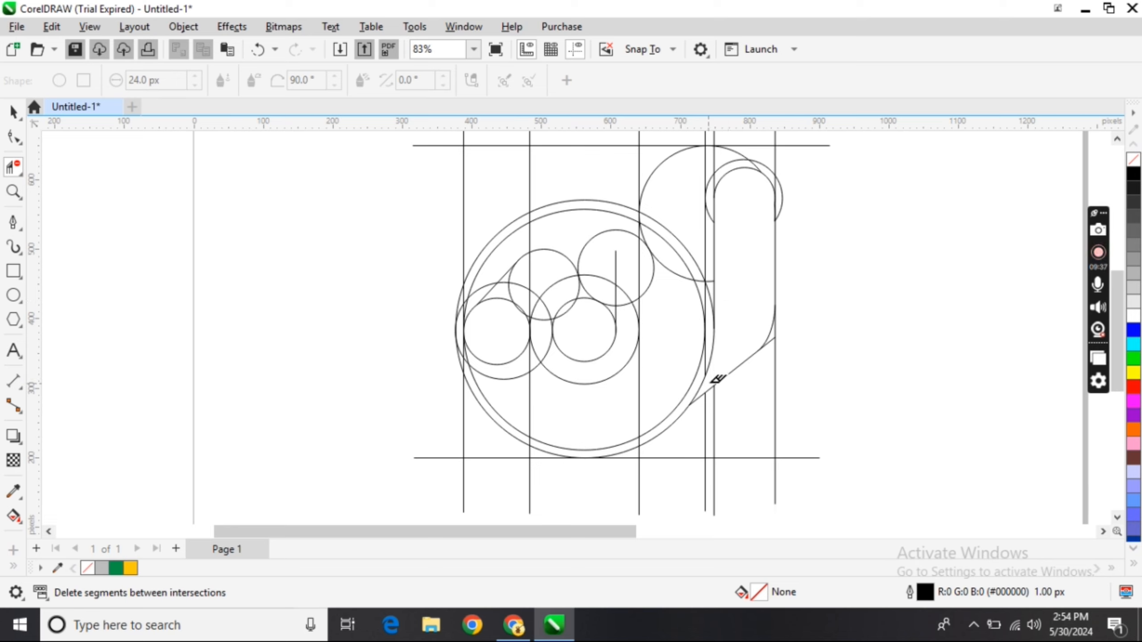
{"action": "left_click", "coordinate": [704, 161]}
{"action": "left_click", "coordinate": [674, 281]}
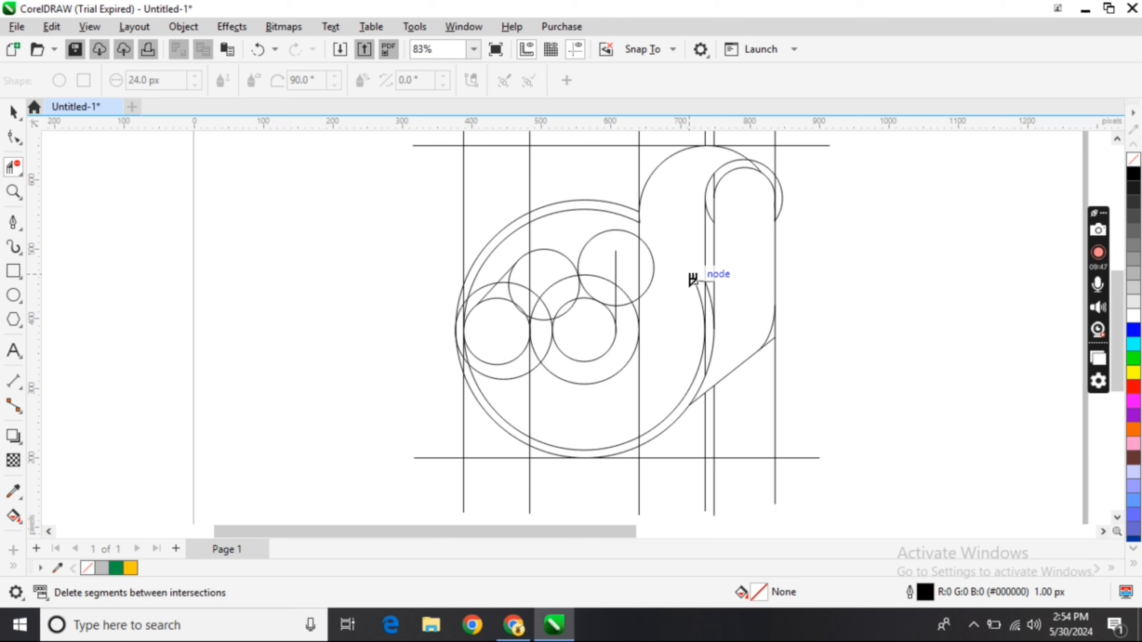
{"action": "left_click", "coordinate": [704, 299]}
{"action": "key", "text": "ctrl+z"}
{"action": "left_click", "coordinate": [696, 280]}
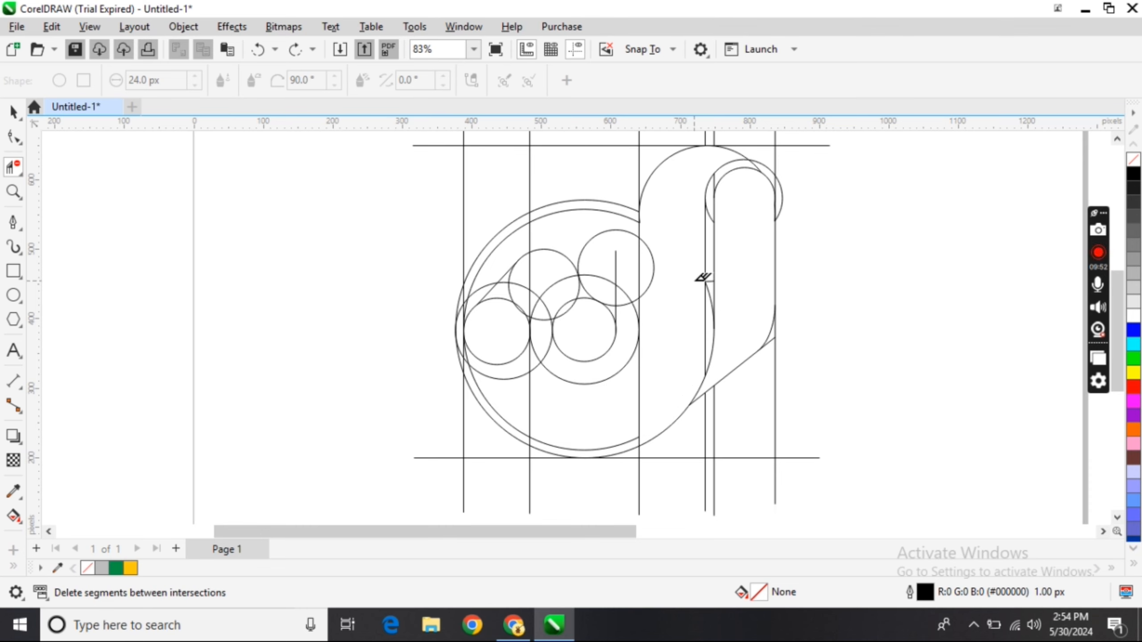
{"action": "key", "text": "ctrl+z"}
- Enlarge the inner large arc to about 348 px to meet the neighbouring vertical line and trim its overhanging end
{"action": "left_click", "coordinate": [12, 111]}
{"action": "scroll", "coordinate": [678, 348], "scroll_direction": "up", "scroll_amount": 2}
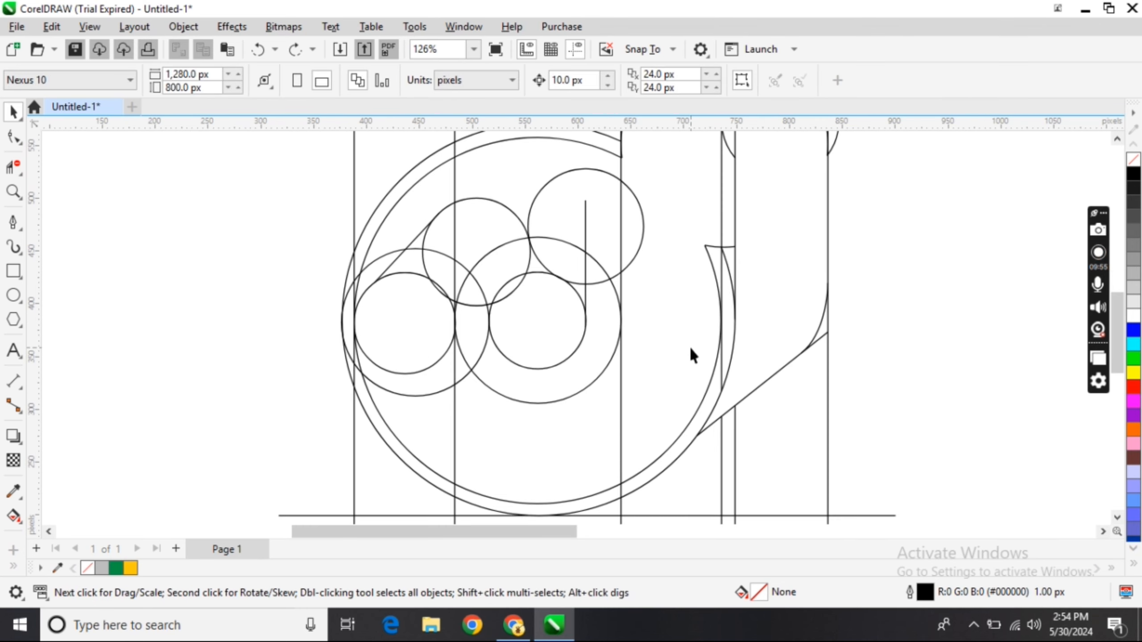
{"action": "left_click", "coordinate": [710, 388]}
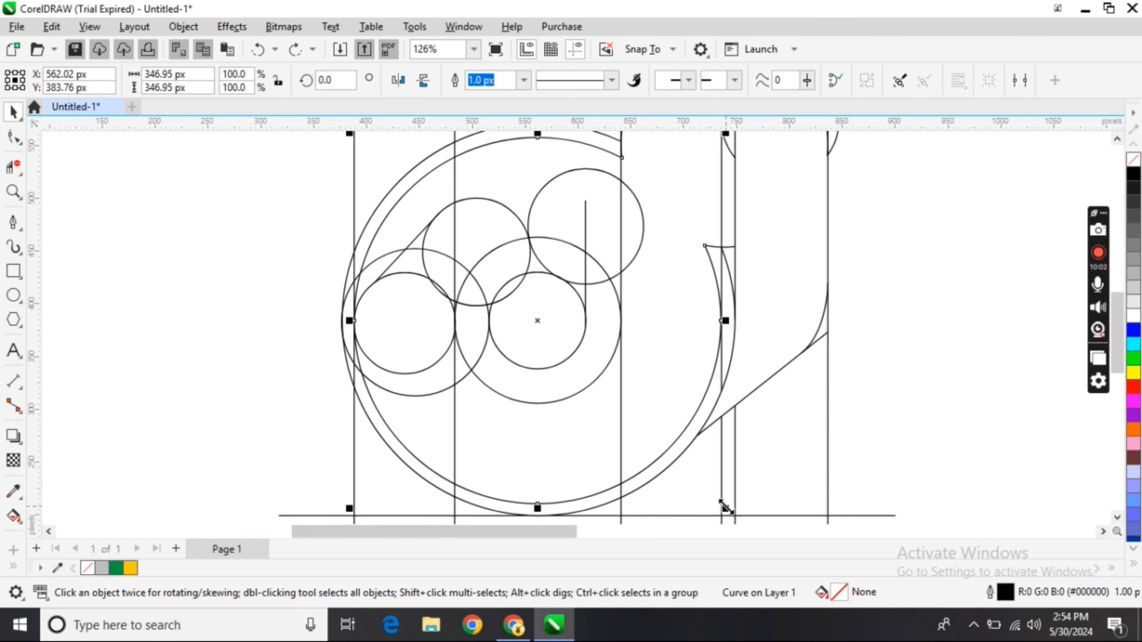
{"action": "left_click_drag", "start_coordinate": [724, 507], "coordinate": [737, 503]}
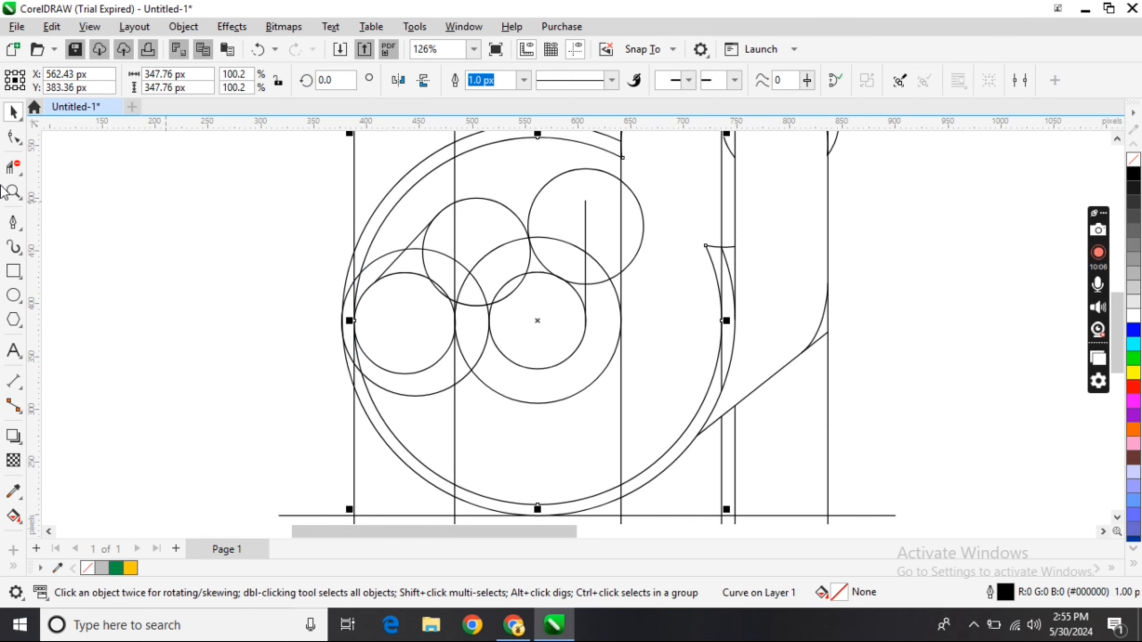
{"action": "left_click", "coordinate": [13, 166]}
{"action": "scroll", "coordinate": [710, 240], "scroll_direction": "down", "scroll_amount": 2}
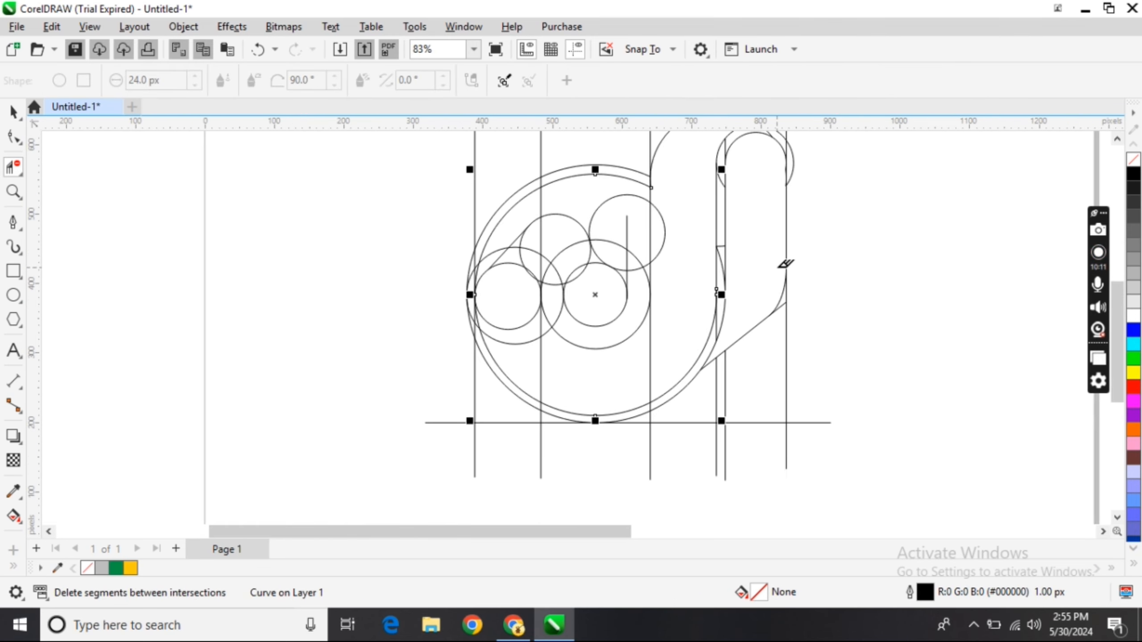
{"action": "left_click", "coordinate": [13, 112]}
{"action": "left_click", "coordinate": [330, 219]}
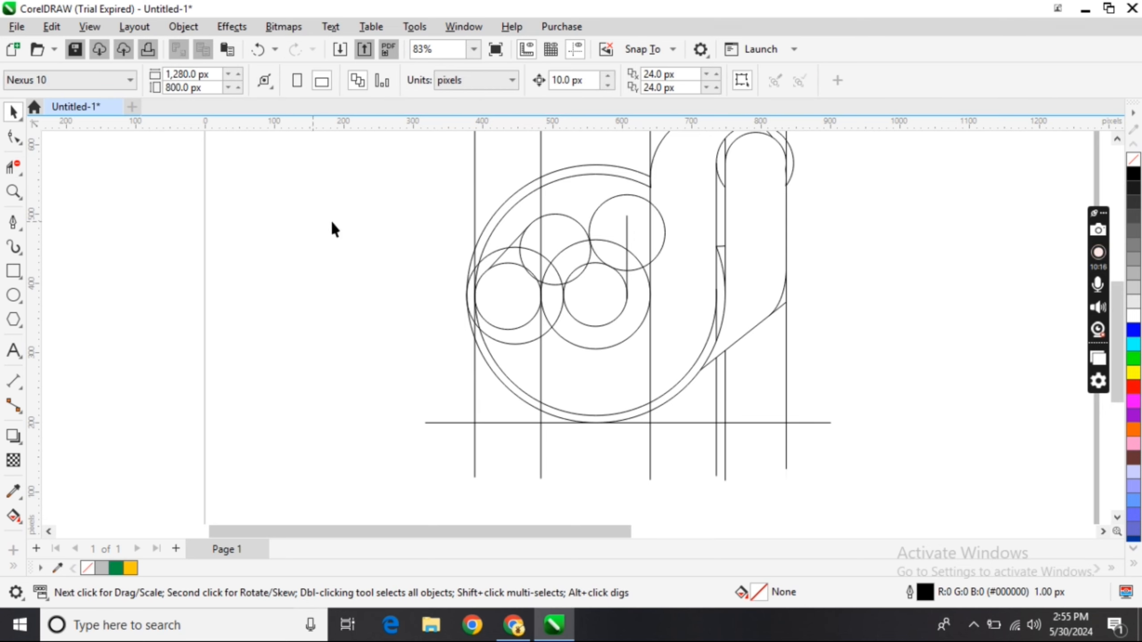
- Delete the vertical line segments crossing the lower ring and the unneeded arcs of the small circles with Virtual Segment Delete
{"action": "left_click", "coordinate": [11, 168]}
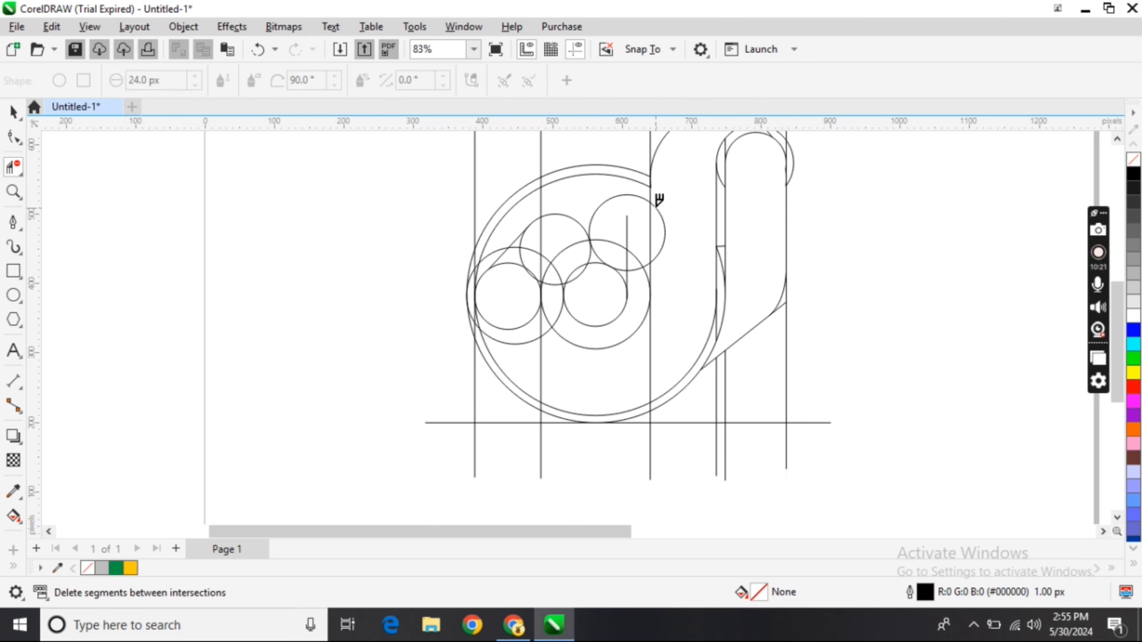
{"action": "left_click", "coordinate": [651, 356]}
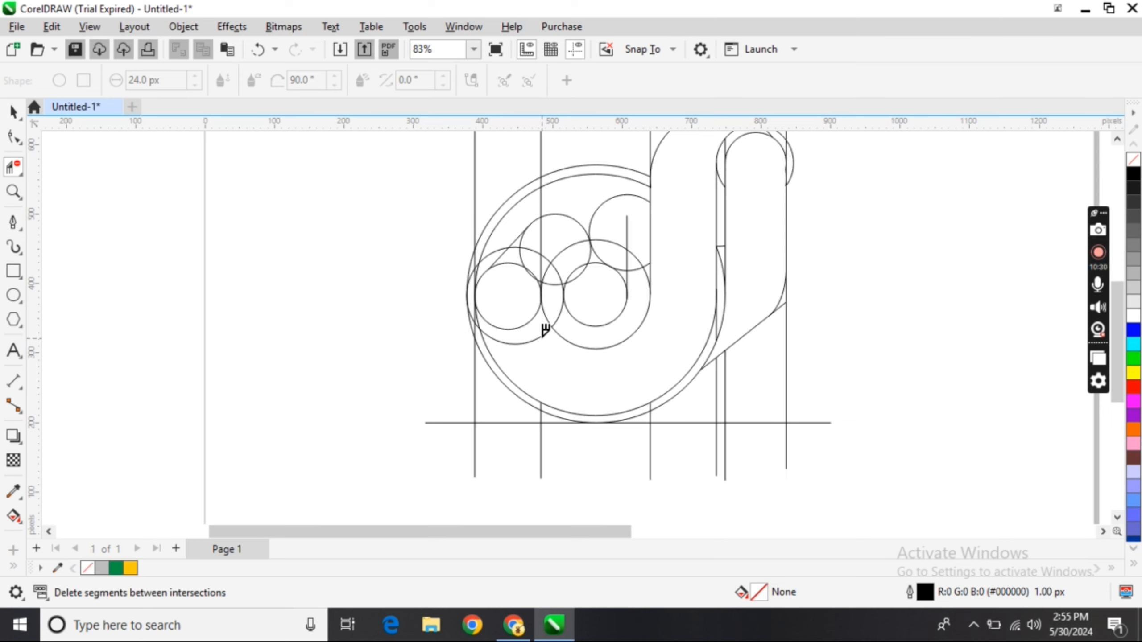
{"action": "left_click", "coordinate": [545, 330]}
{"action": "scroll", "coordinate": [522, 321], "scroll_direction": "up", "scroll_amount": 3}
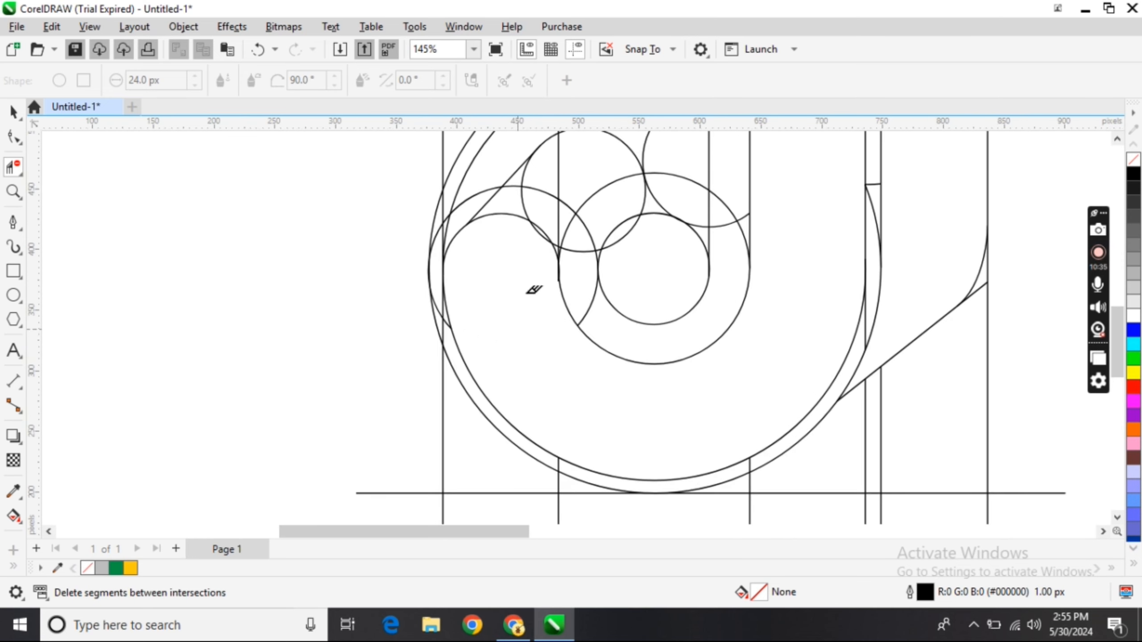
{"action": "scroll", "coordinate": [550, 276], "scroll_direction": "down", "scroll_amount": 3}
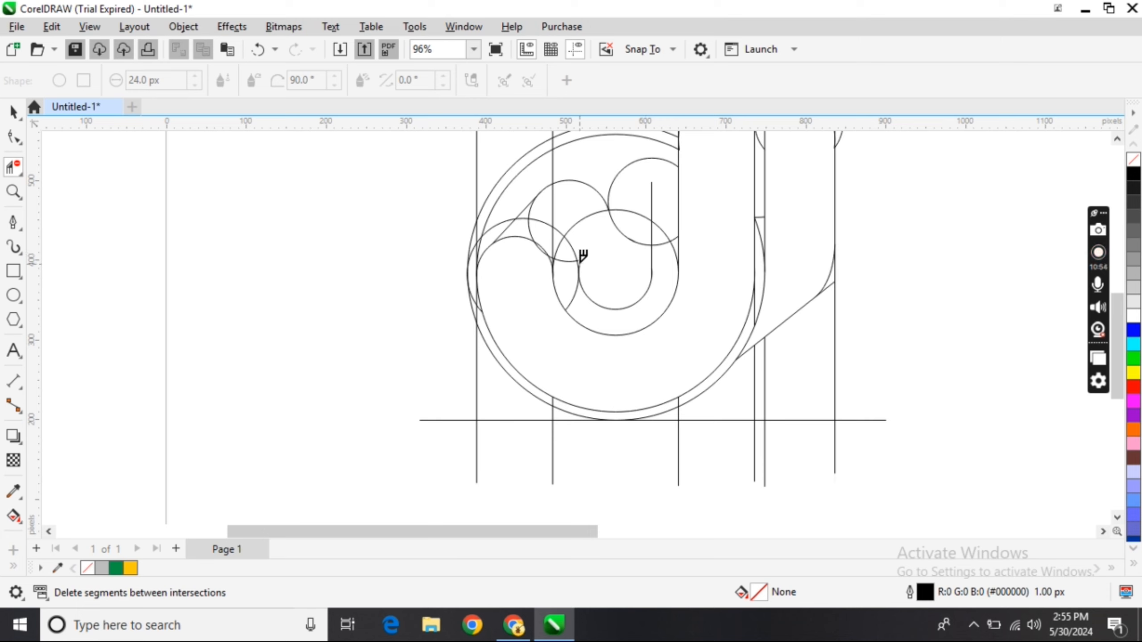
- Enlarge the central small arc slightly so it meets the upper small circle's arc, and trim the overhanging end
{"action": "left_click", "coordinate": [17, 113]}
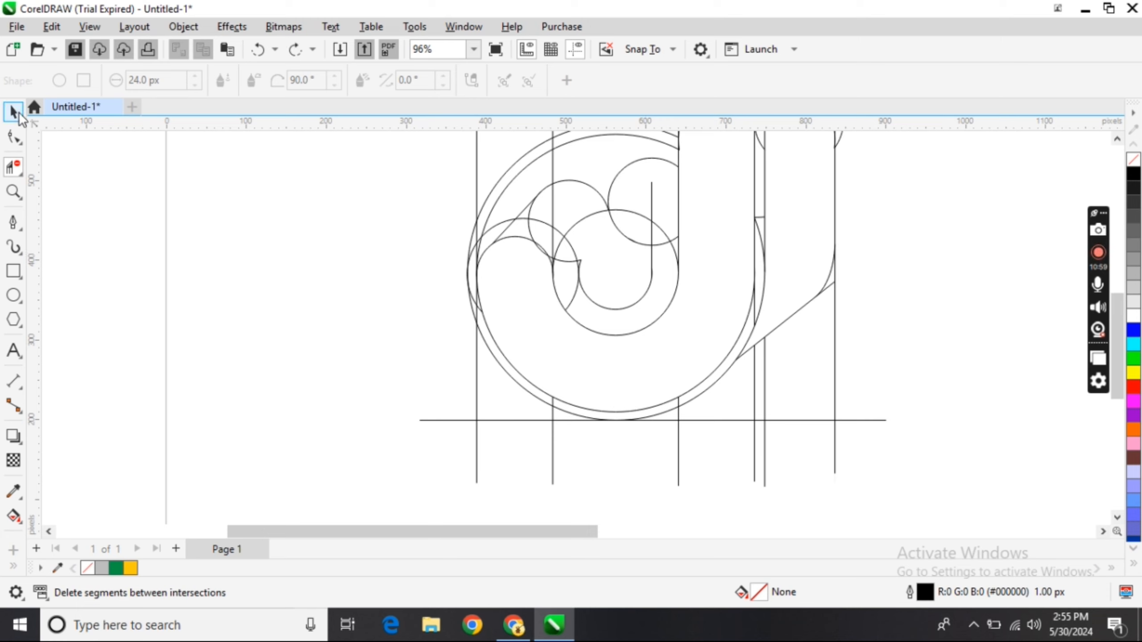
{"action": "left_click", "coordinate": [567, 246]}
{"action": "mouse_move", "coordinate": [573, 233]}
{"action": "left_mouse_down"}
{"action": "mouse_move", "coordinate": [564, 223]}
{"action": "mouse_move", "coordinate": [573, 232]}
{"action": "left_mouse_up"}
{"action": "left_click", "coordinate": [13, 166]}
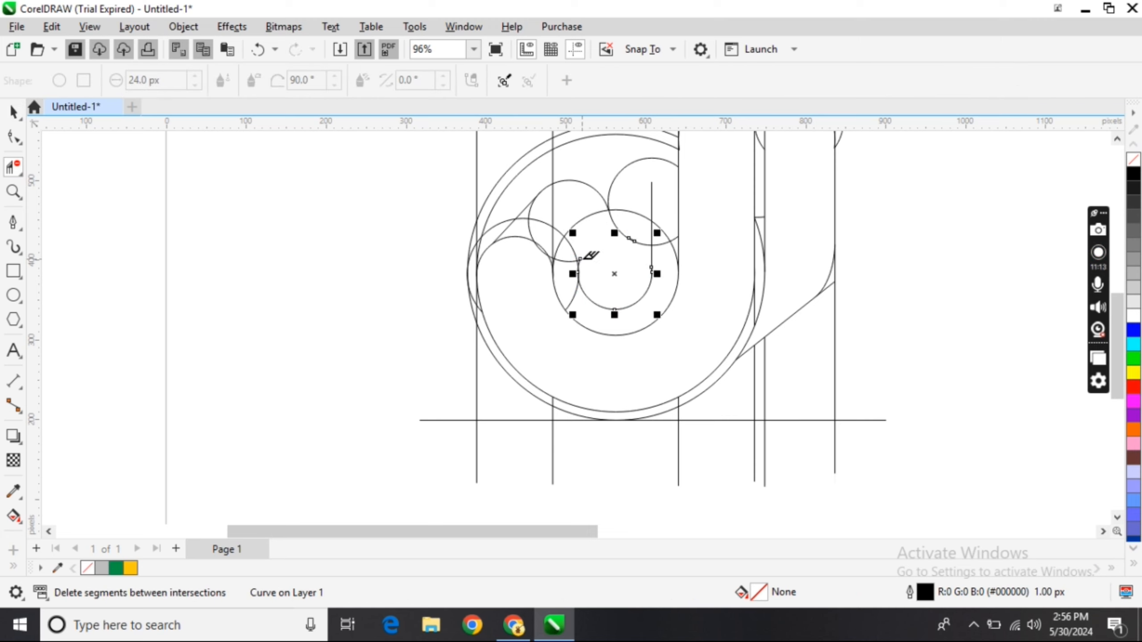
{"action": "left_click", "coordinate": [13, 111]}
{"action": "left_click", "coordinate": [335, 234]}
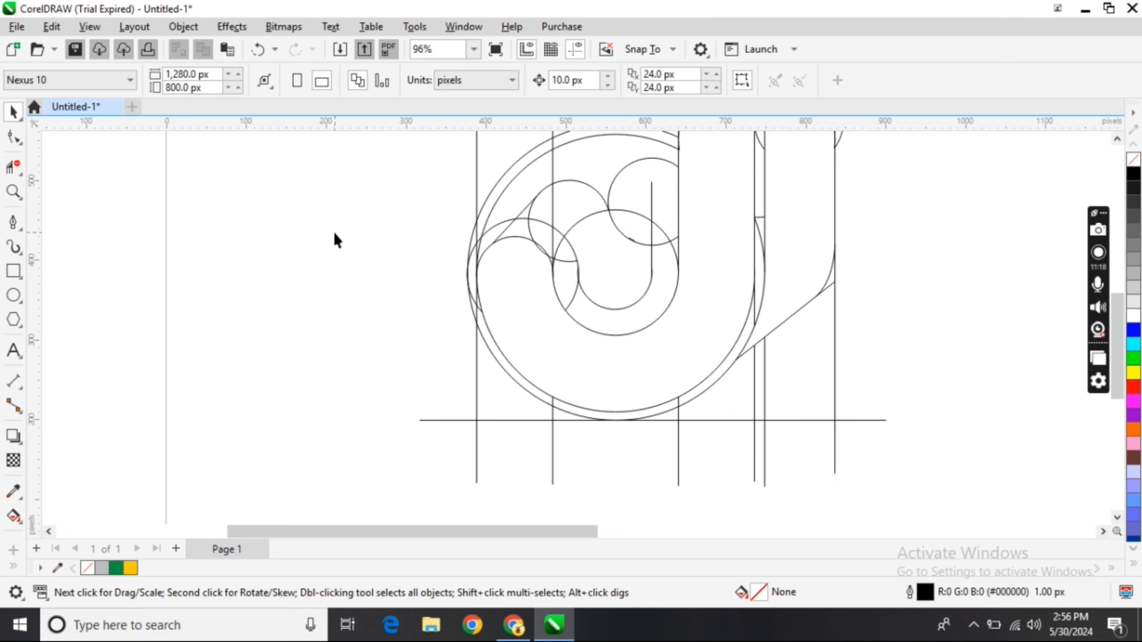
- Delete the upper-left arc of the 157 px circle and the vertical line segment crossing the inner curl
{"action": "left_click", "coordinate": [582, 222]}
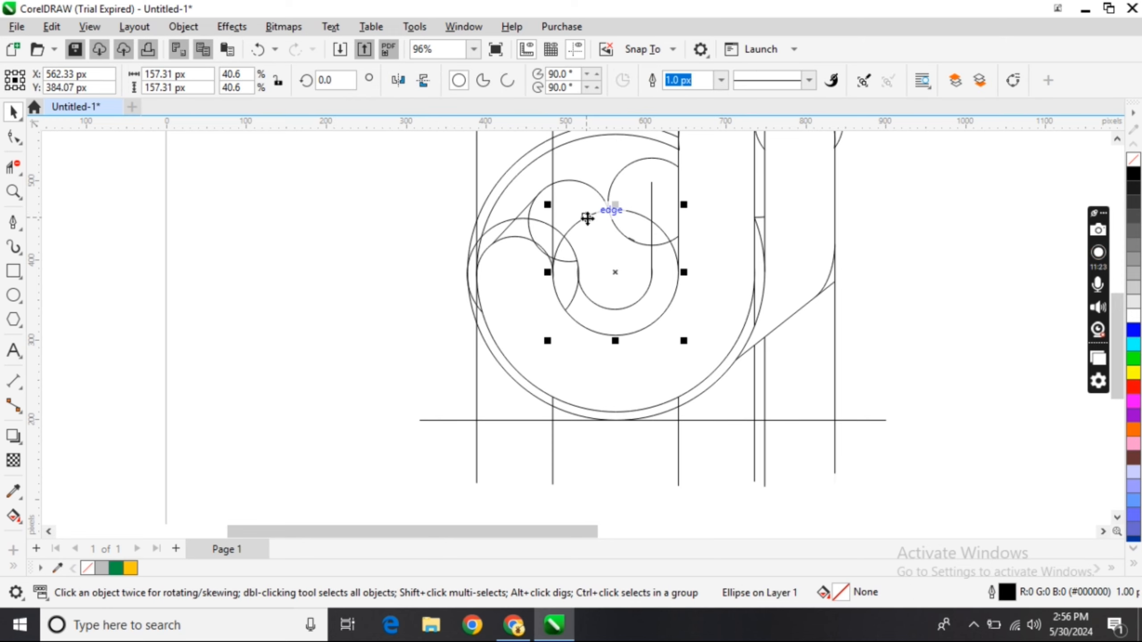
{"action": "left_click", "coordinate": [581, 221]}
{"action": "key", "text": "Escape"}
{"action": "left_click", "coordinate": [14, 167]}
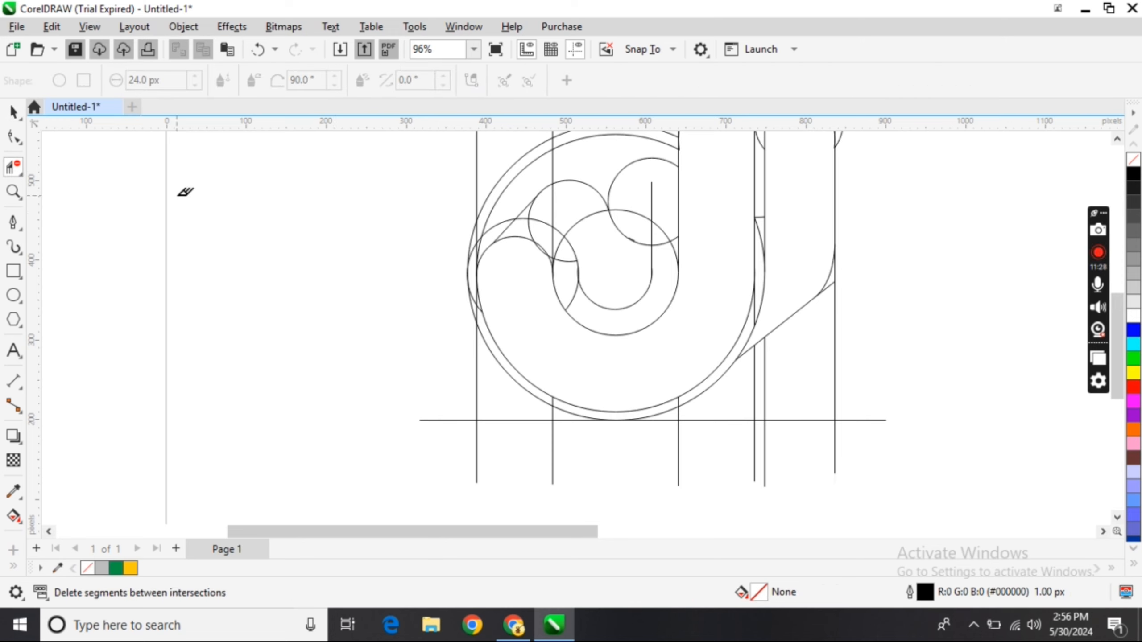
{"action": "left_click", "coordinate": [581, 219]}
{"action": "left_click", "coordinate": [553, 201]}
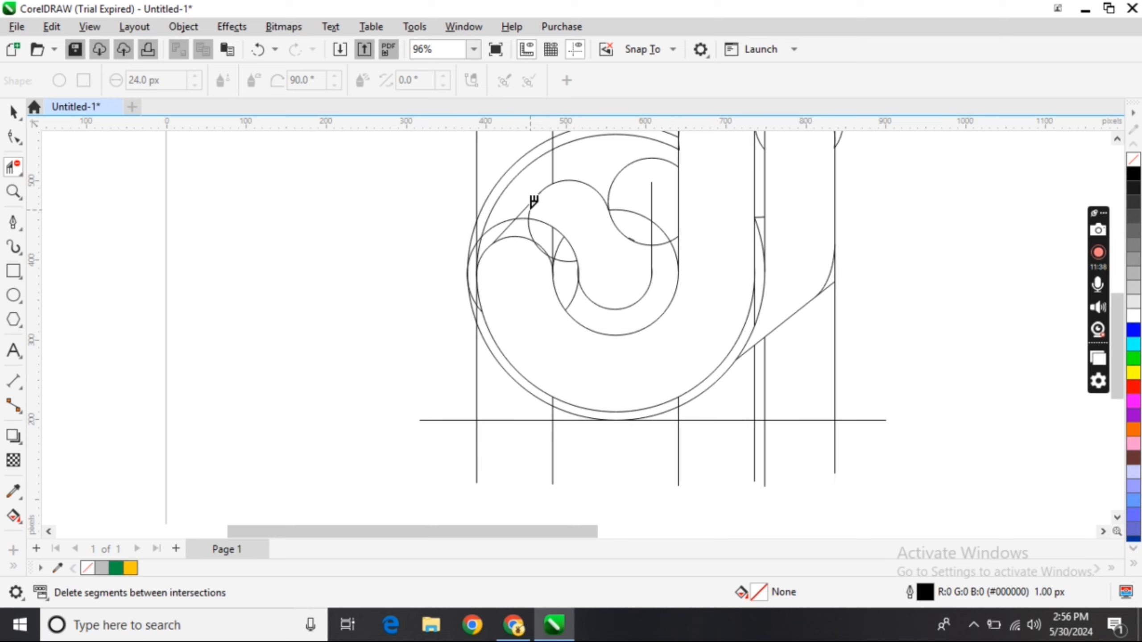
- Apply Smart Fill in slate blue without an outline to the right leg, the main J-shaped body and the inner curl
{"action": "scroll", "coordinate": [598, 194], "scroll_direction": "down", "scroll_amount": 2}
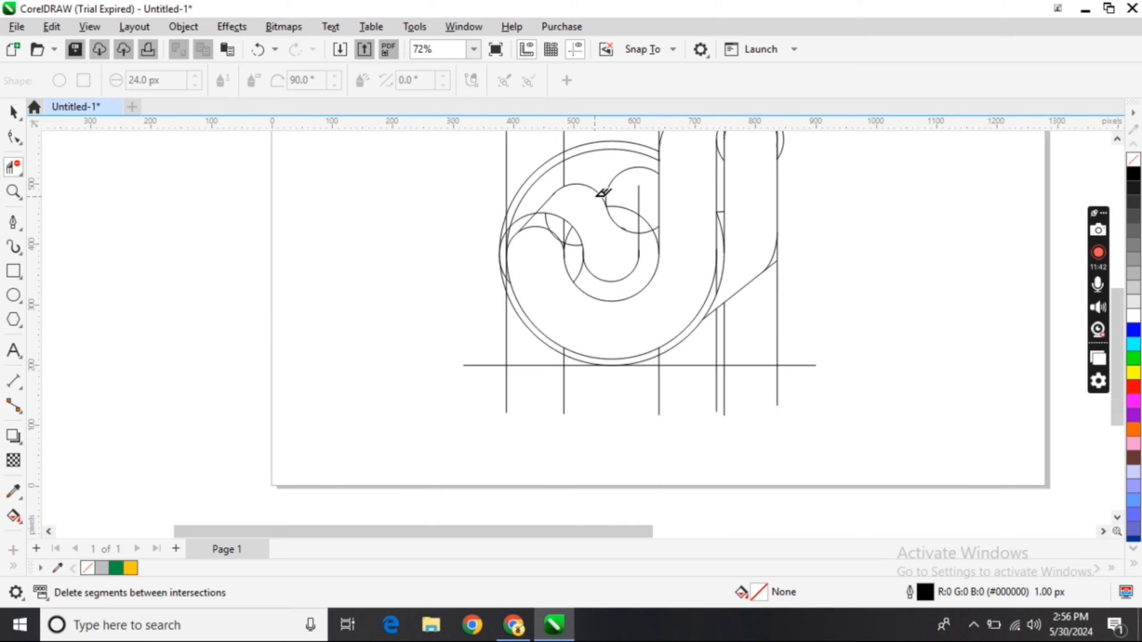
{"action": "mouse_move", "coordinate": [1121, 312]}
{"action": "left_mouse_down"}
{"action": "mouse_move", "coordinate": [1123, 279]}
{"action": "mouse_move", "coordinate": [1121, 298]}
{"action": "left_mouse_up"}
{"action": "scroll", "coordinate": [1079, 297], "scroll_direction": "up", "scroll_amount": 1}
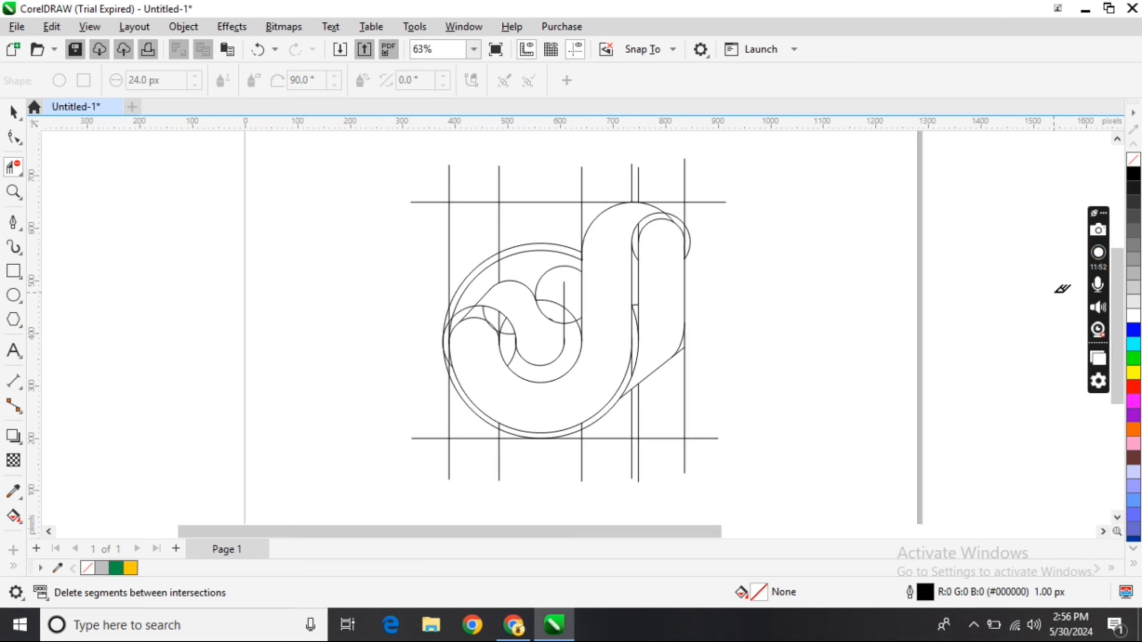
{"action": "left_click", "coordinate": [20, 522]}
{"action": "left_click", "coordinate": [71, 532]}
{"action": "left_click", "coordinate": [654, 294]}
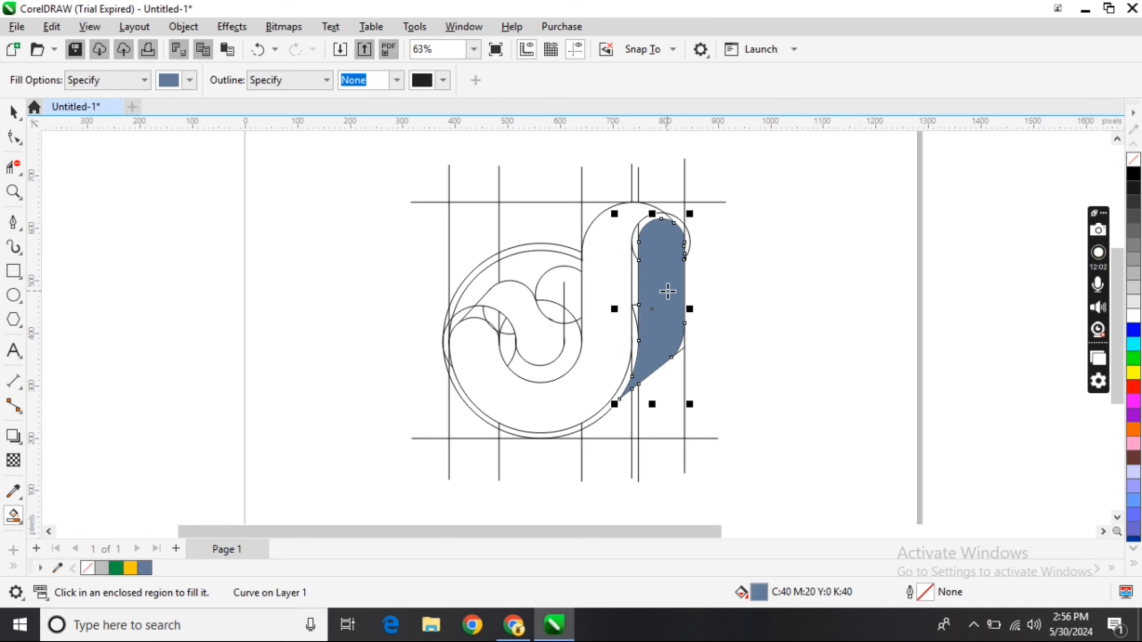
{"action": "left_click", "coordinate": [605, 353]}
{"action": "left_click", "coordinate": [547, 339]}
- Move the three filled logo shapes together to the left, clear of the guide lines and circles
{"action": "left_click", "coordinate": [21, 116]}
{"action": "left_click", "coordinate": [644, 301], "text": "shift"}
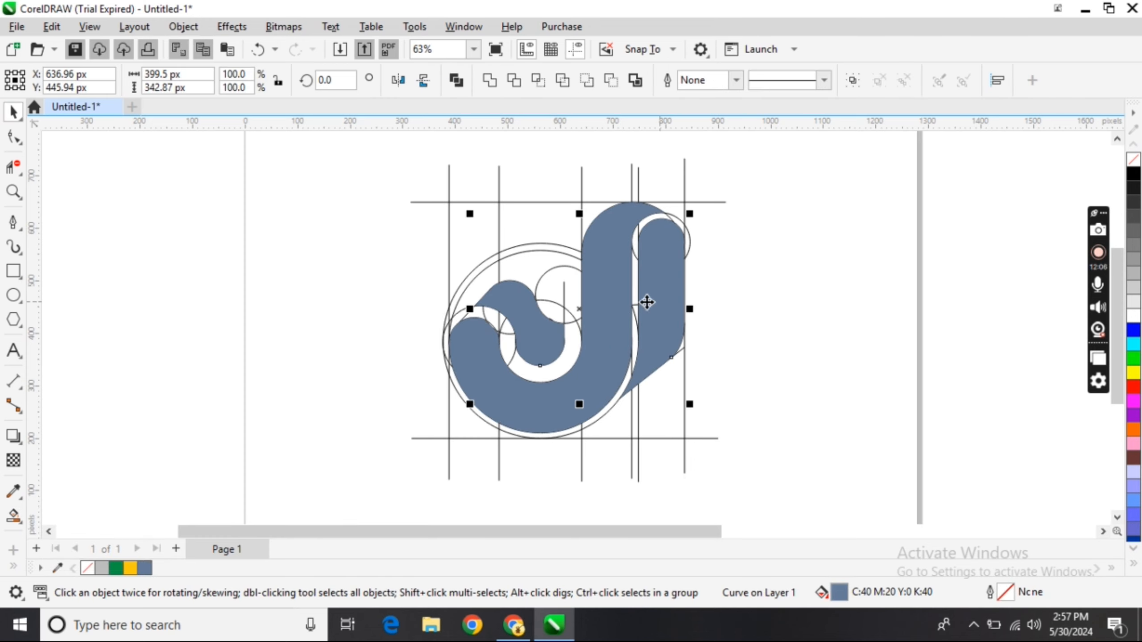
{"action": "left_click", "coordinate": [179, 257]}
{"action": "left_click", "coordinate": [655, 328]}
{"action": "left_click", "coordinate": [607, 332], "text": "shift"}
{"action": "left_click", "coordinate": [519, 332], "text": "shift"}
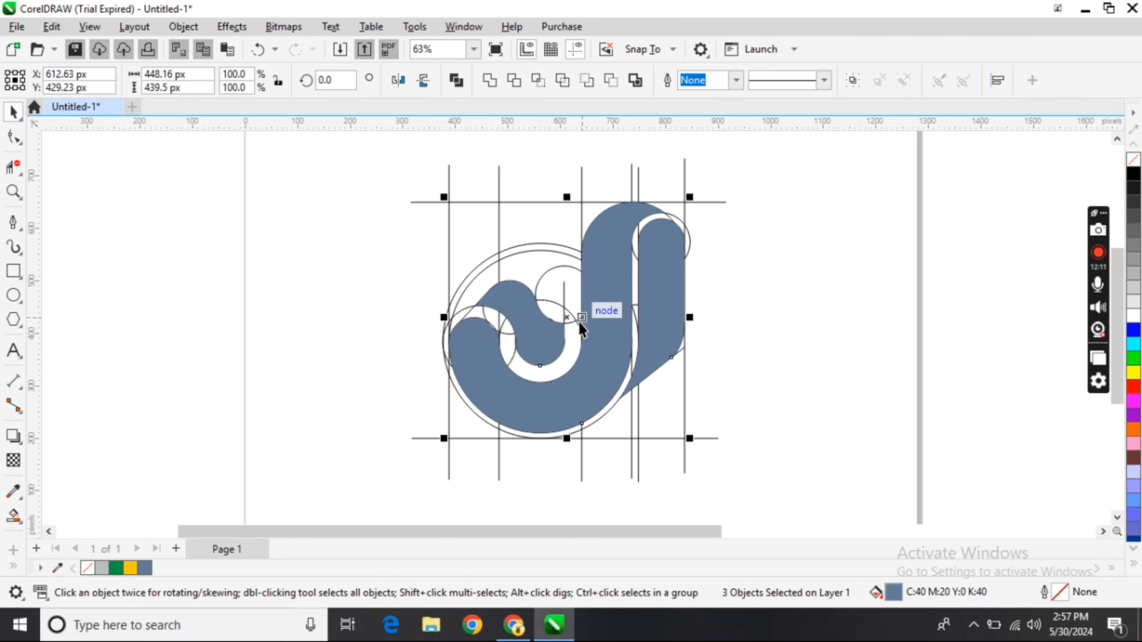
{"action": "left_click_drag", "start_coordinate": [519, 332], "coordinate": [162, 331]}
- Delete all the leftover guide lines and circles, and move the three filled shapes back onto the page
{"action": "left_click_drag", "start_coordinate": [393, 159], "coordinate": [746, 493]}
{"action": "key", "text": "Delete"}
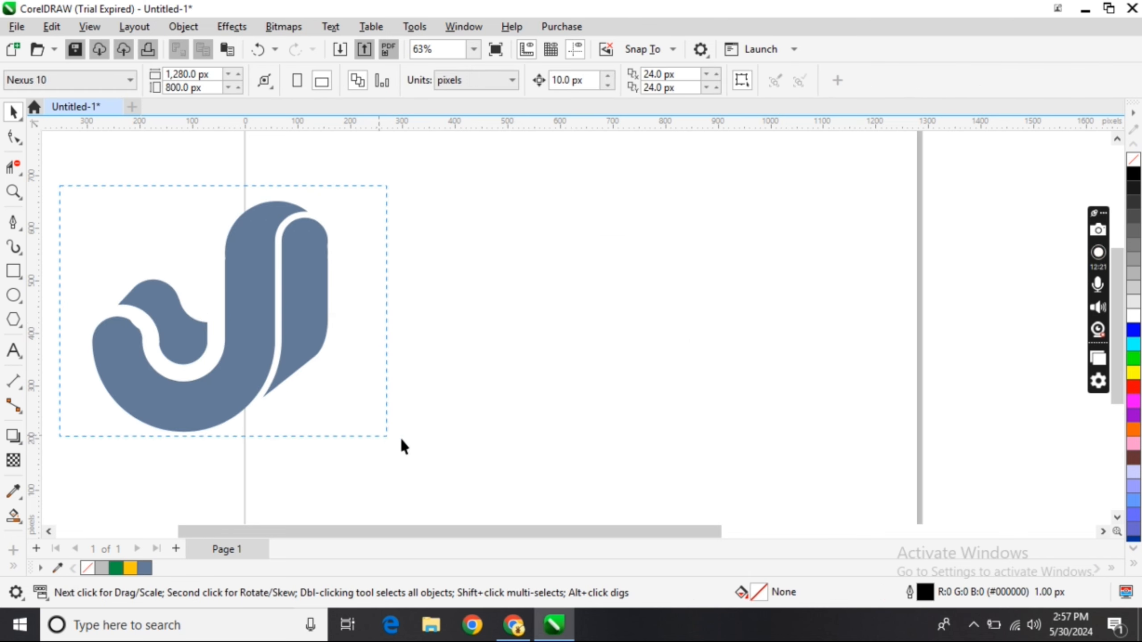
{"action": "left_click_drag", "start_coordinate": [401, 439], "coordinate": [402, 439]}
{"action": "left_click_drag", "start_coordinate": [210, 323], "coordinate": [552, 322]}
- Remove the surplus nodes on the inner curve of the main J body's rounded hook end to smooth it
{"action": "left_click", "coordinate": [471, 342]}
{"action": "left_click", "coordinate": [13, 135]}
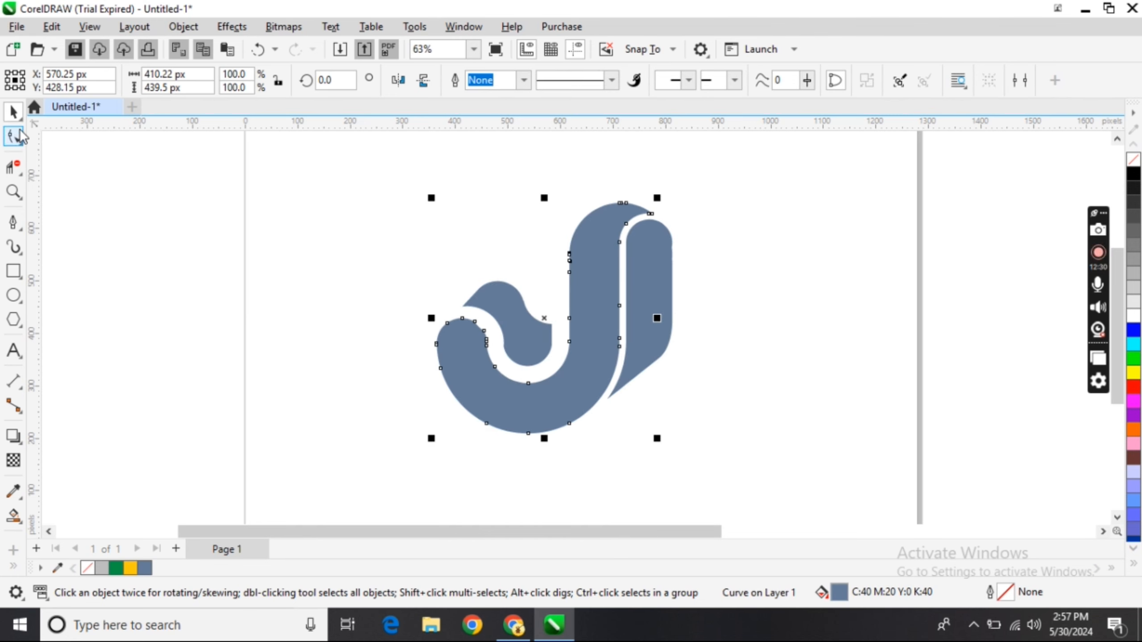
{"action": "double_click", "coordinate": [483, 332]}
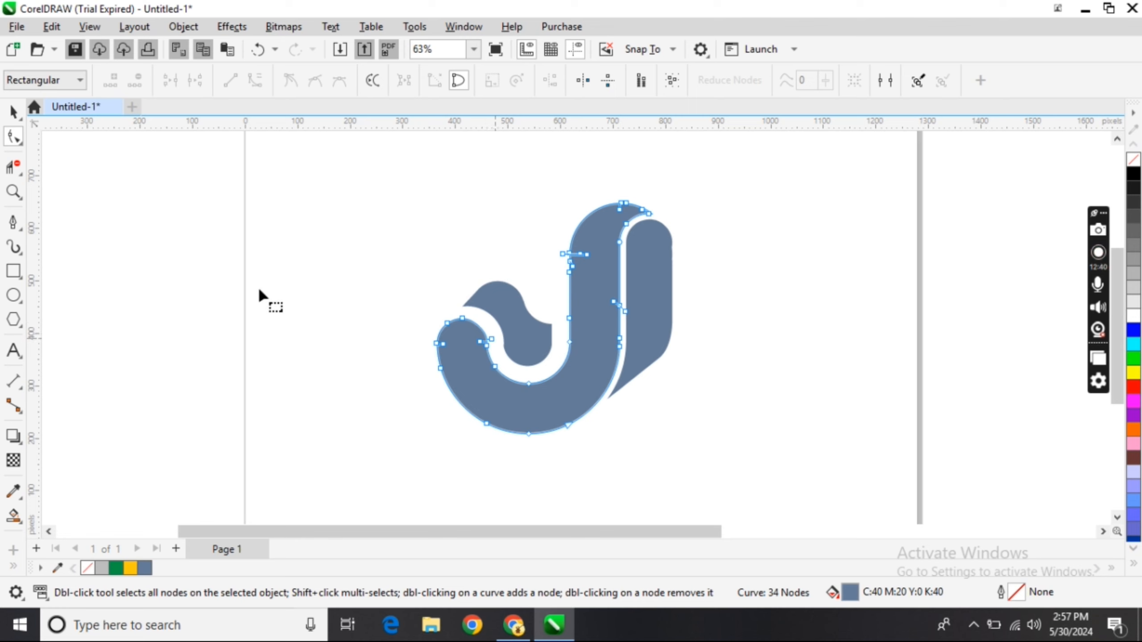
{"action": "key", "text": "space"}
{"action": "left_click", "coordinate": [368, 329]}
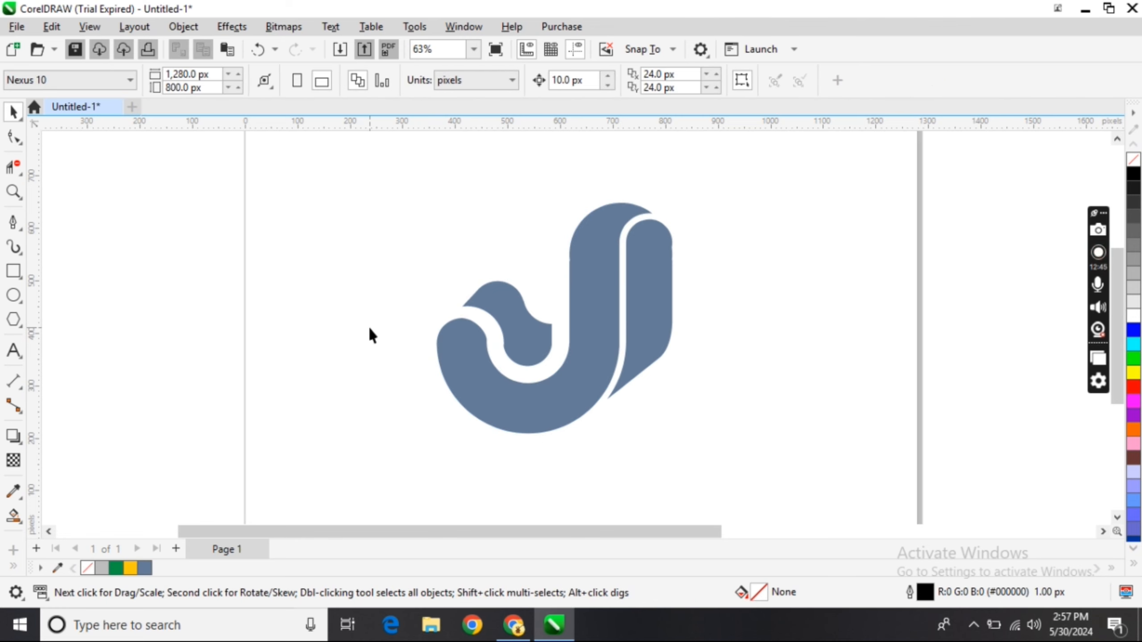
- Fill the main J-shaped body with green from the document palette
{"action": "left_click", "coordinate": [569, 385]}
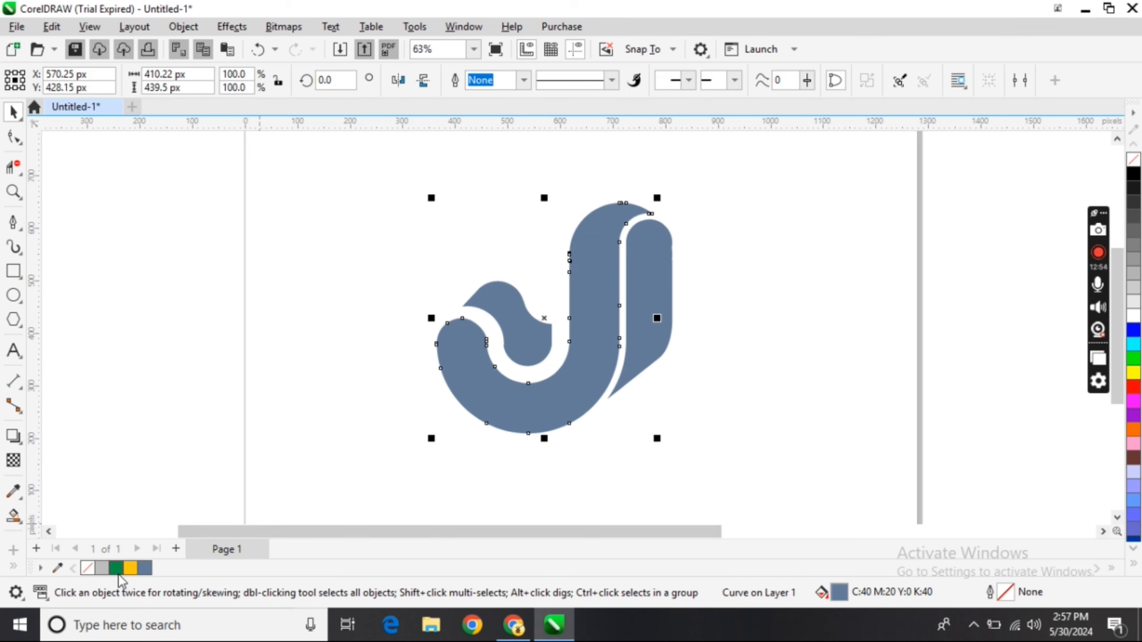
{"action": "left_click", "coordinate": [116, 568]}
{"action": "left_click", "coordinate": [297, 412]}
- Fill the inner curl and the right leg with golden yellow from the document palette
{"action": "left_click", "coordinate": [530, 340]}
{"action": "left_click", "coordinate": [646, 328], "text": "shift"}
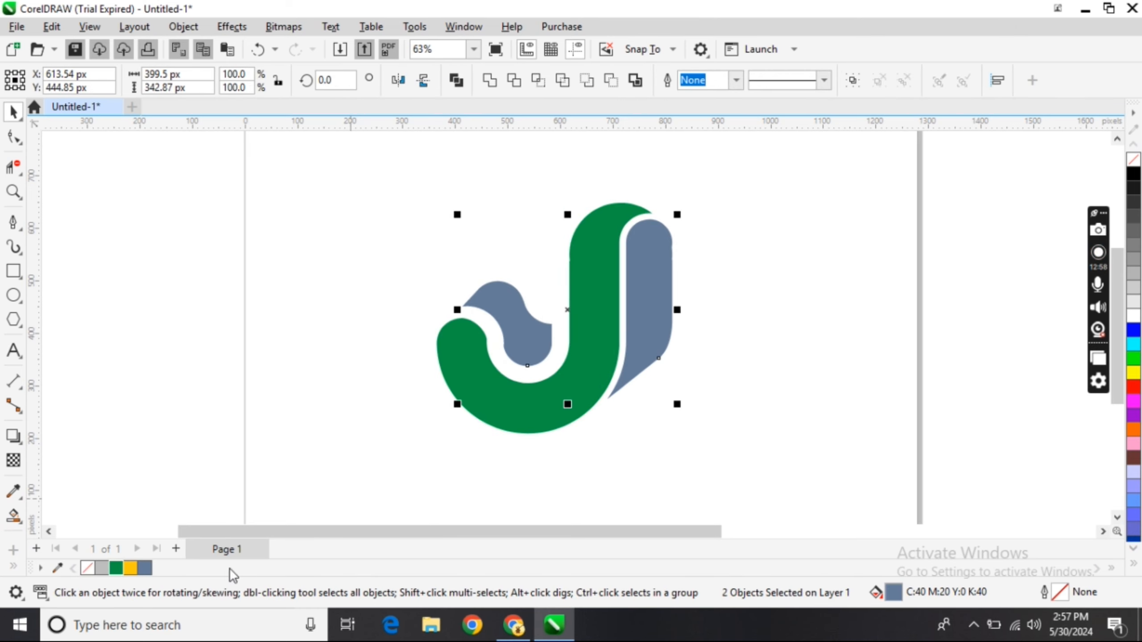
{"action": "left_click", "coordinate": [131, 570]}
{"action": "left_click", "coordinate": [687, 486]}
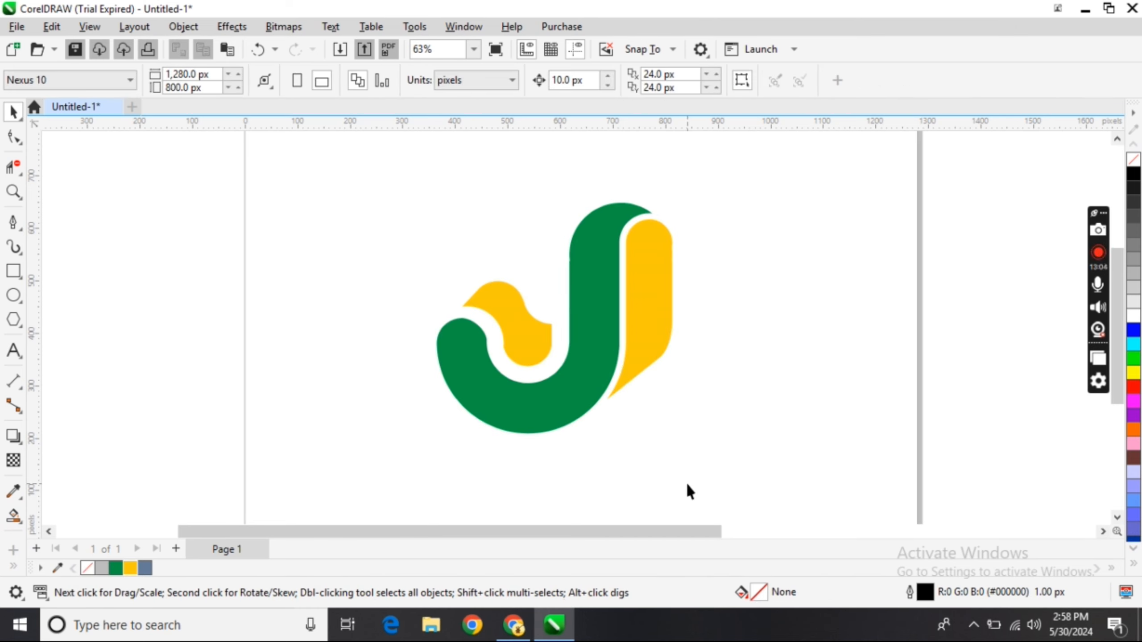
- Scale all three logo shapes down together about their centre to about 370 × 363 px
{"action": "left_click_drag", "start_coordinate": [483, 277], "coordinate": [762, 468]}
{"action": "scroll", "coordinate": [737, 445], "scroll_direction": "down", "scroll_amount": 1}
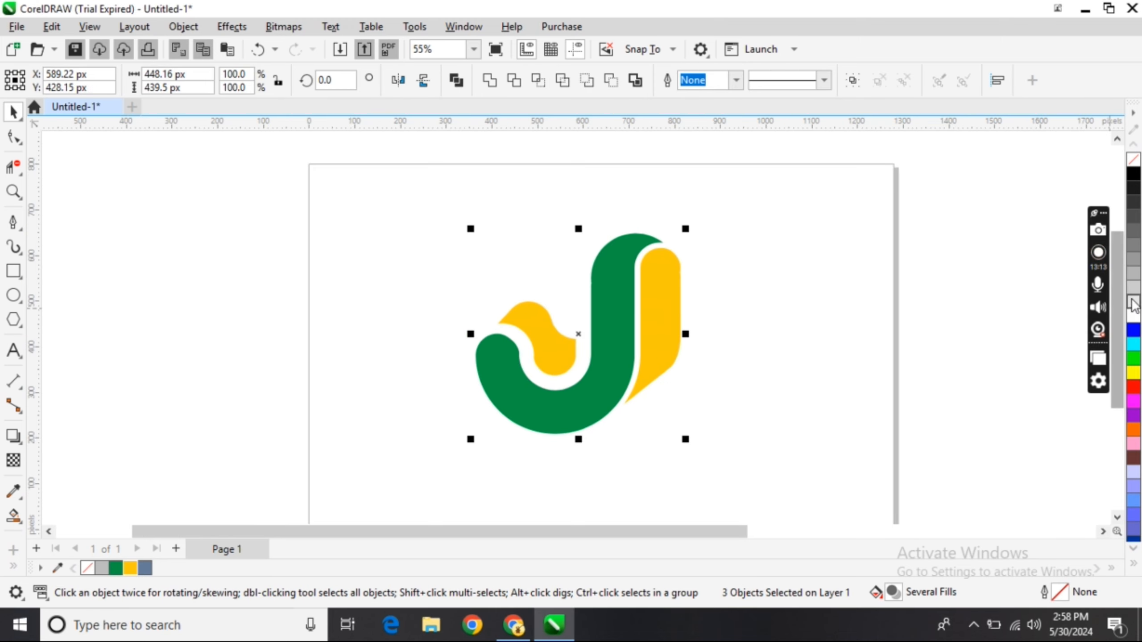
{"action": "scroll", "coordinate": [718, 383], "scroll_direction": "down", "scroll_amount": 1}
{"action": "left_click_drag", "start_coordinate": [685, 418], "coordinate": [684, 399]}
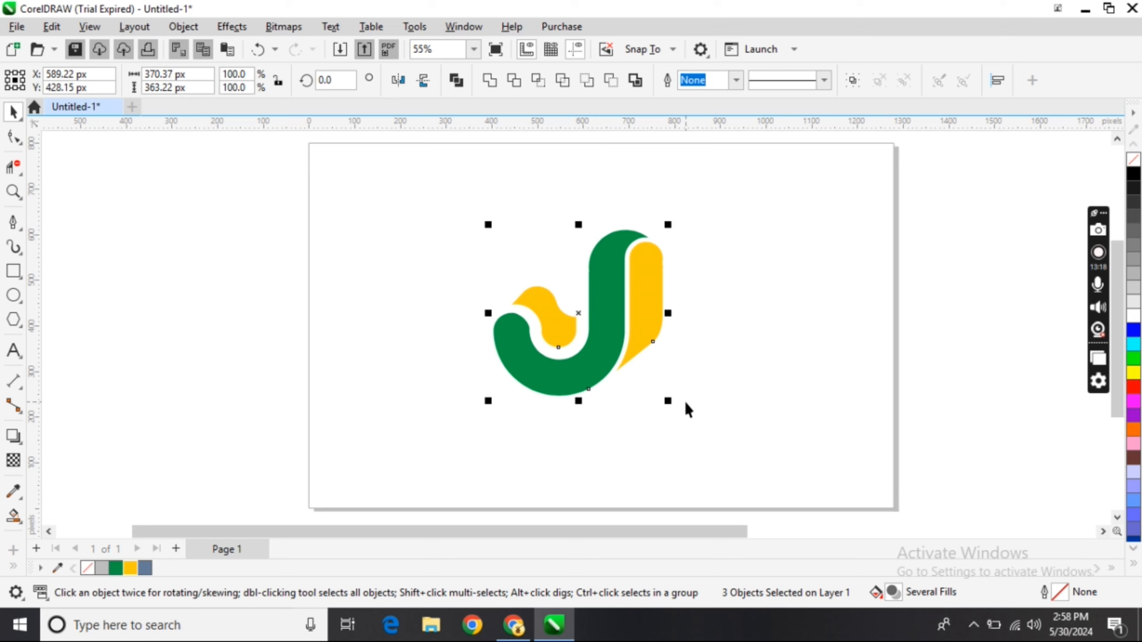
- Nudge the whole logo about 210 px to the left, keeping its vertical position
{"action": "key", "text": "Left"}
{"action": "key", "text": "Left"}
{"action": "key", "text": "Left"}
{"action": "key", "text": "Left"}
{"action": "key", "text": "Left"}
{"action": "key", "text": "Left"}
{"action": "key", "text": "Left"}
{"action": "key", "text": "Left"}
{"action": "key", "text": "Left"}
{"action": "key", "text": "Left"}
{"action": "key", "text": "Left"}
{"action": "key", "text": "Left"}
{"action": "key", "text": "Left"}
{"action": "key", "text": "Left"}
{"action": "key", "text": "Left"}
{"action": "key", "text": "Left"}
{"action": "key", "text": "Left"}
{"action": "key", "text": "Left"}
{"action": "key", "text": "Left"}
{"action": "key", "text": "Left"}
{"action": "key", "text": "Left"}
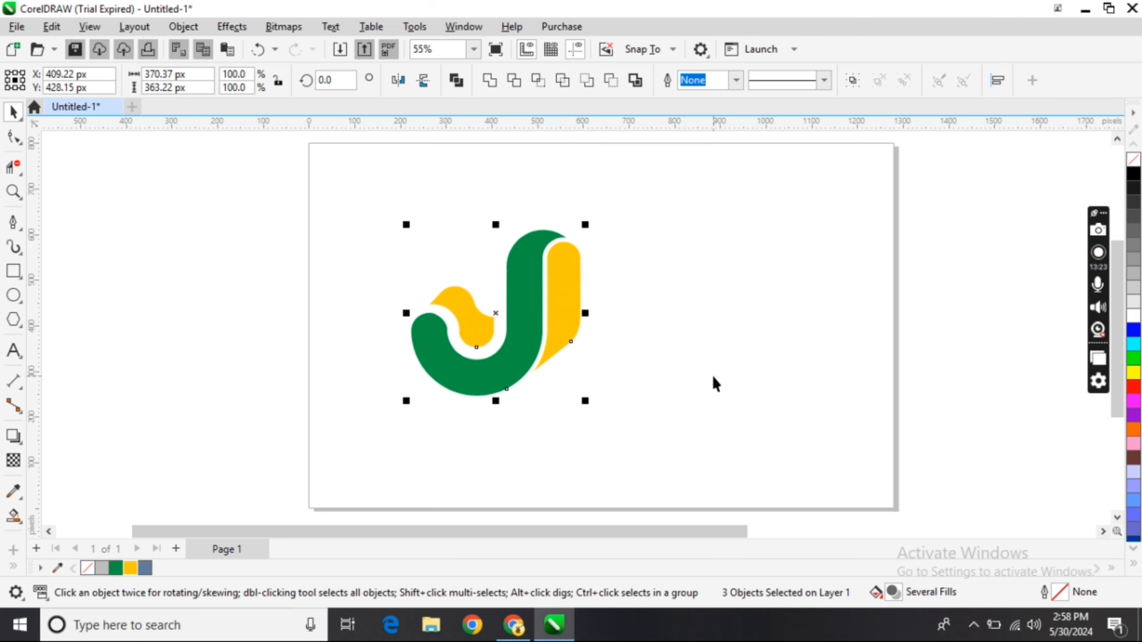
{"action": "left_click", "coordinate": [712, 373]}
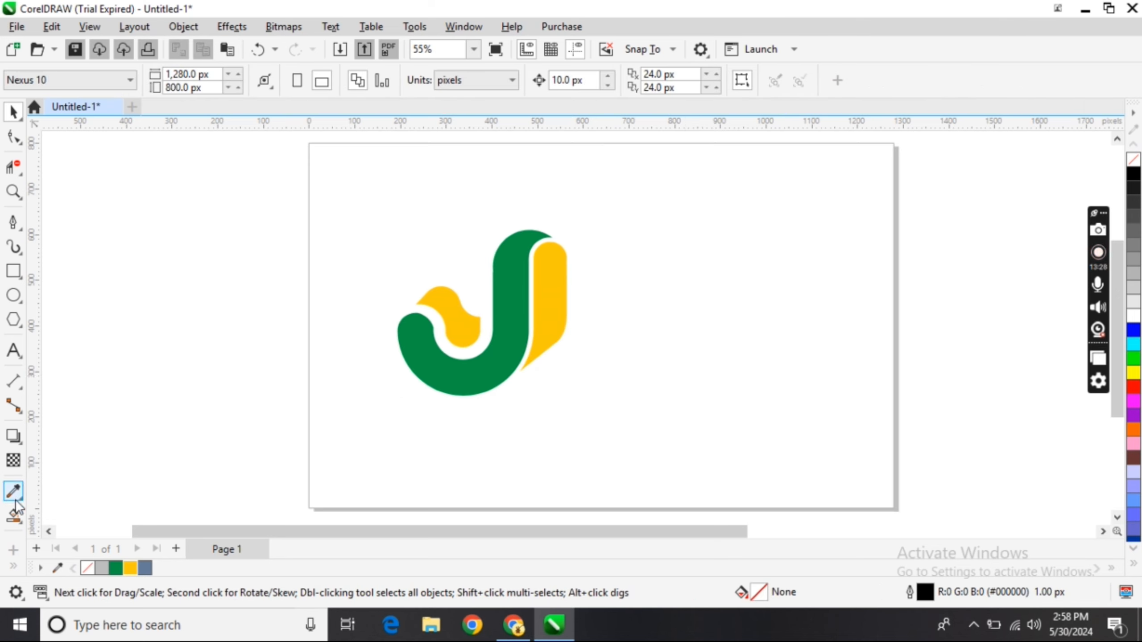
- Add the artistic text "Jecome" on the blank area beside the logo's right leg
{"action": "key", "text": "F8"}
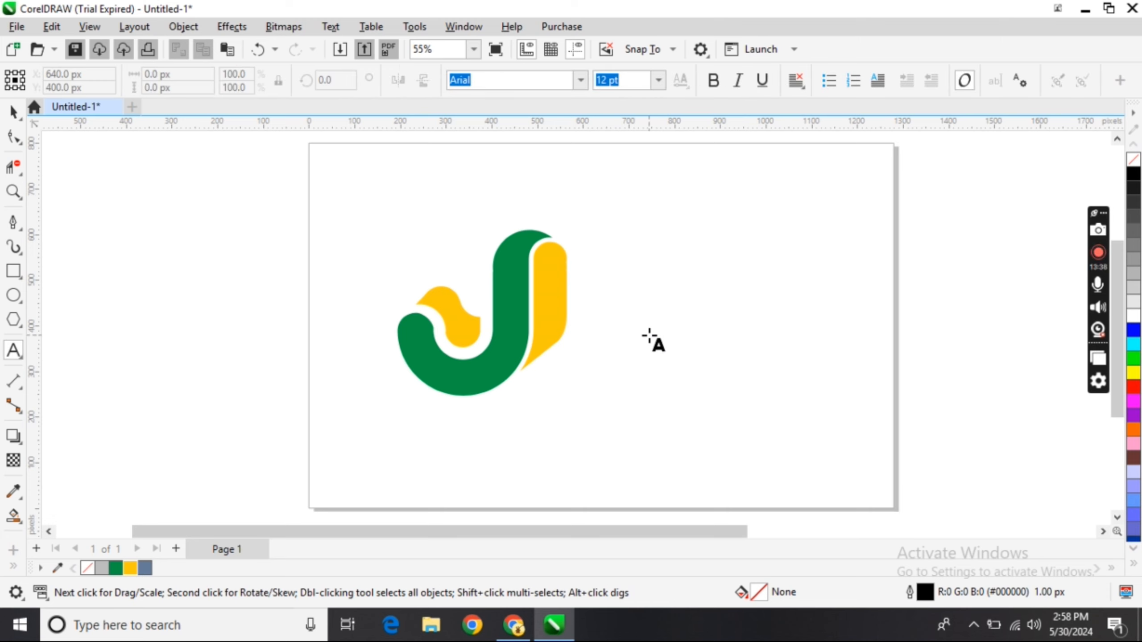
{"action": "left_click", "coordinate": [599, 295]}
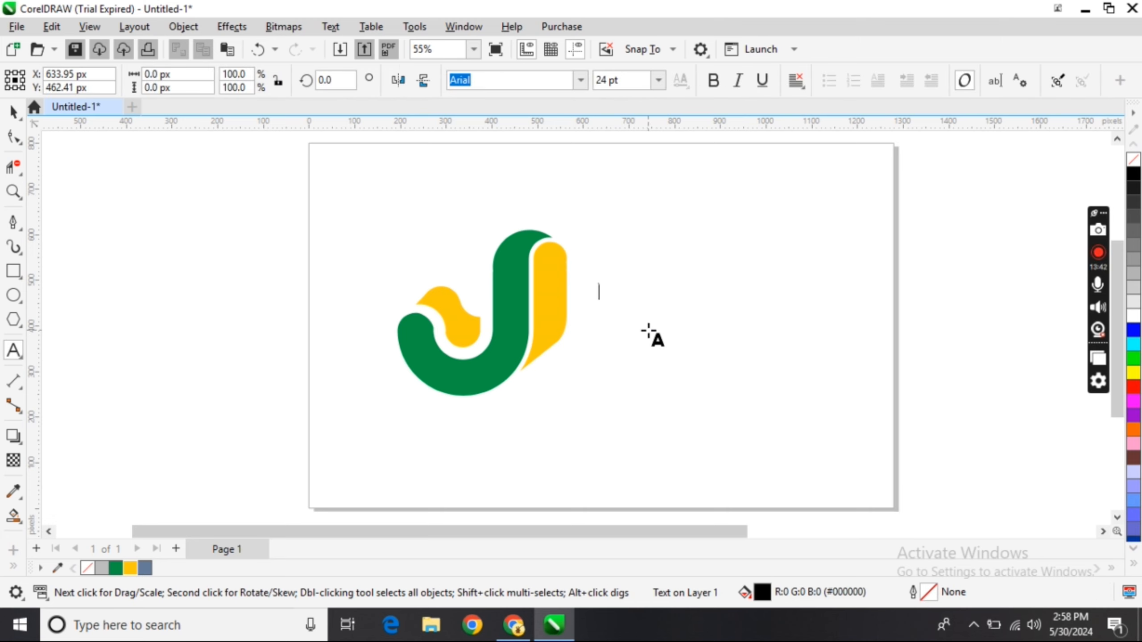
{"action": "type", "text": "Jecome"}
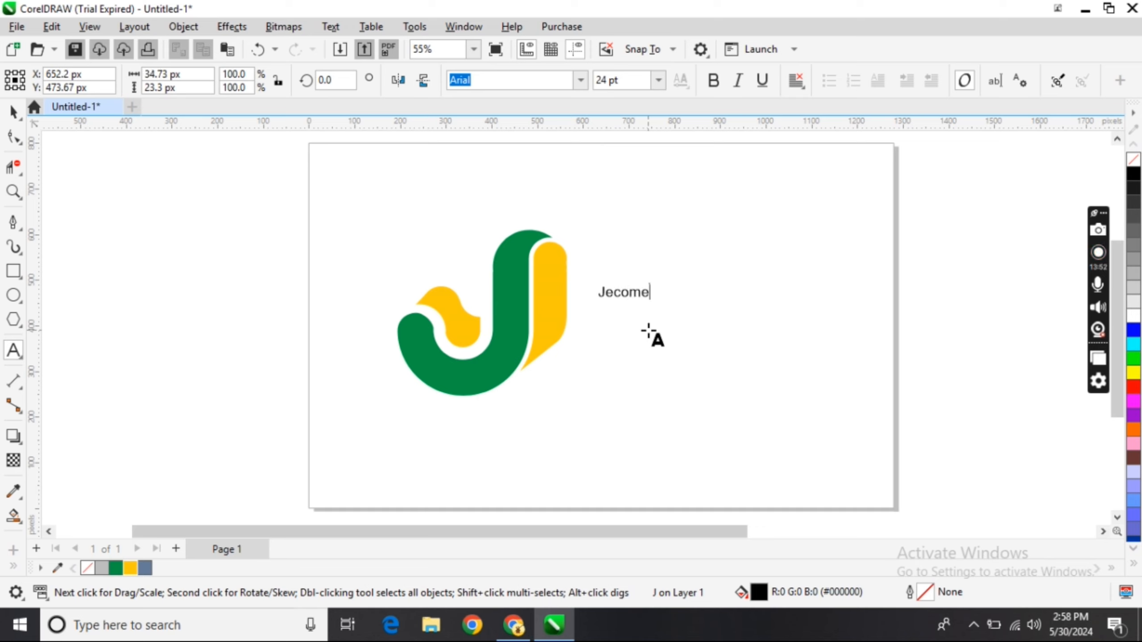
{"action": "left_click", "coordinate": [13, 112]}
- Set the font of the "Jecome" text to Clarendon Blk BT (Black, Normal)
{"action": "double_click", "coordinate": [645, 294]}
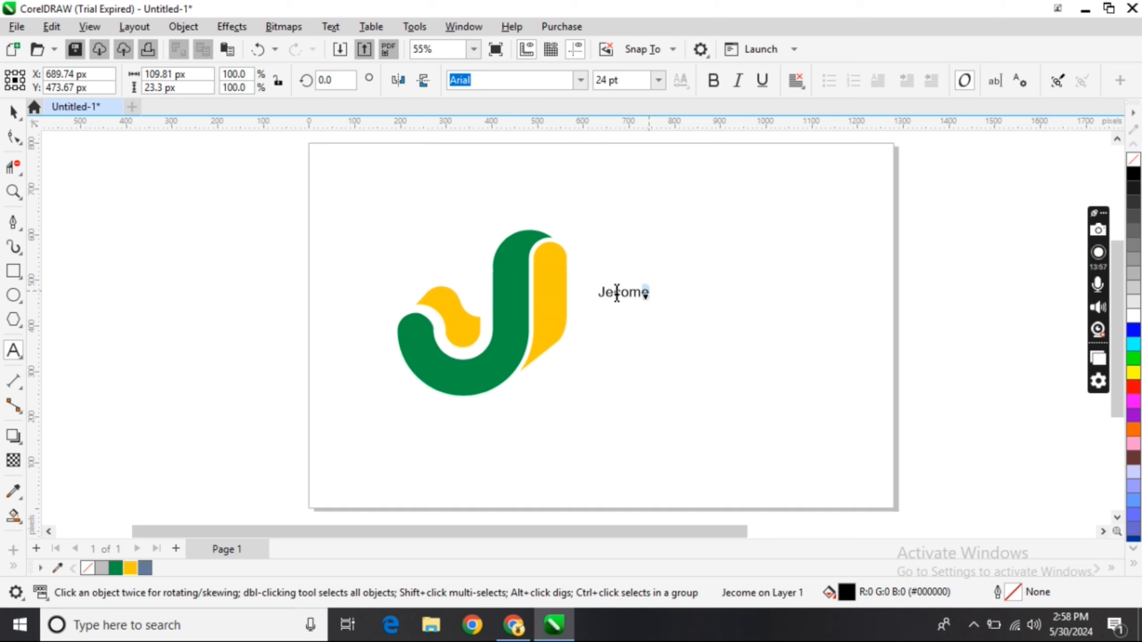
{"action": "left_click", "coordinate": [581, 80]}
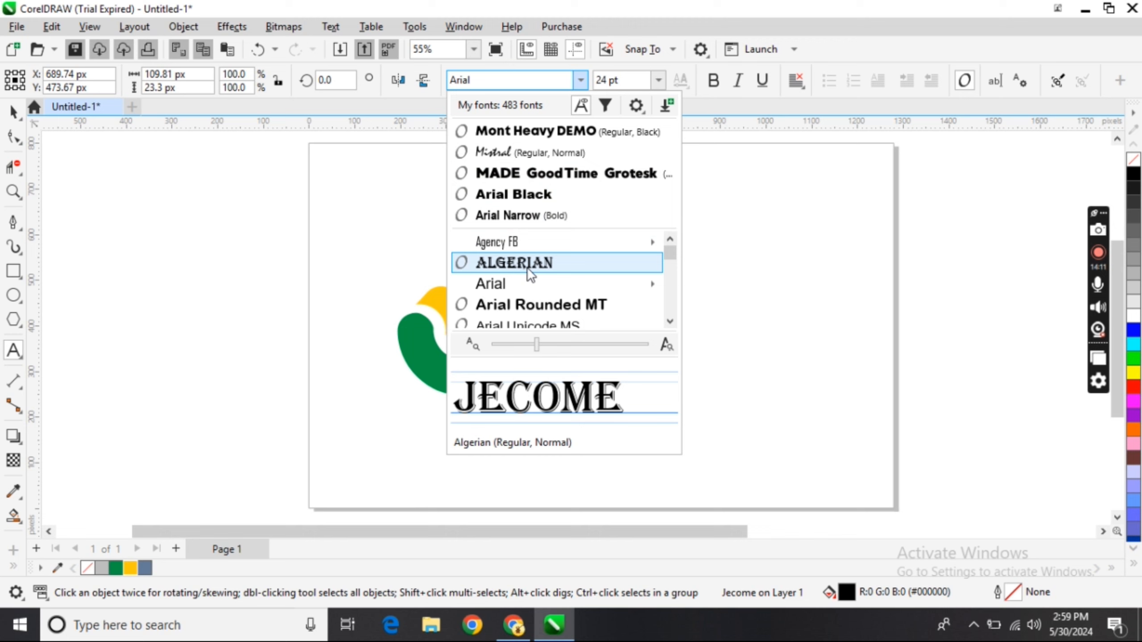
{"action": "scroll", "coordinate": [524, 299], "scroll_direction": "down", "scroll_amount": 1}
{"action": "scroll", "coordinate": [524, 297], "scroll_direction": "down", "scroll_amount": 1}
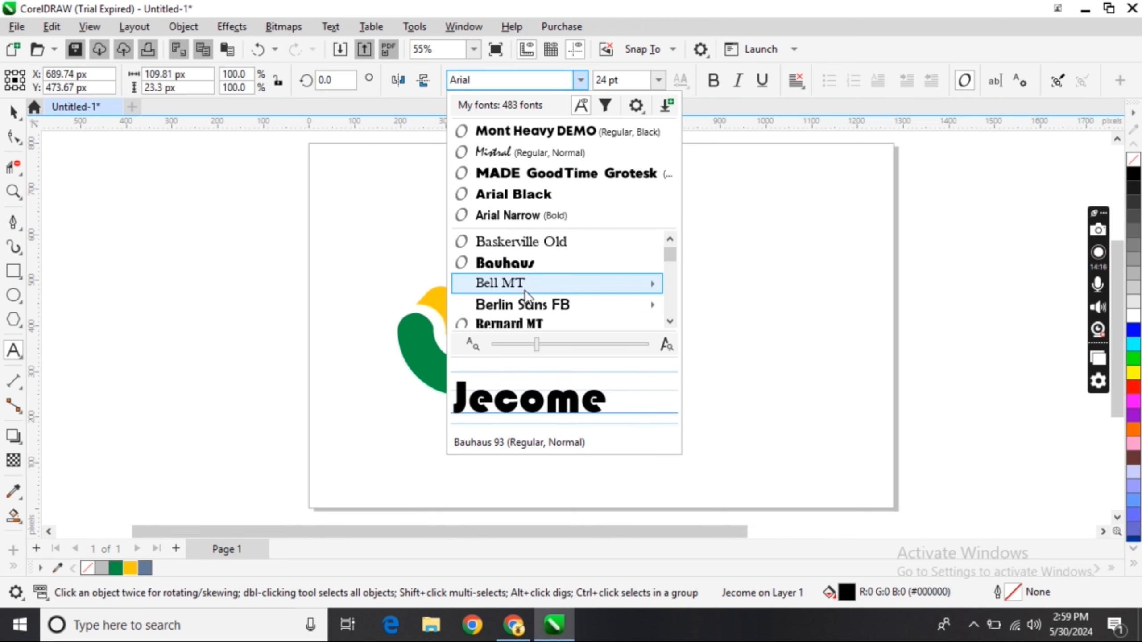
{"action": "scroll", "coordinate": [537, 243], "scroll_direction": "down", "scroll_amount": 1}
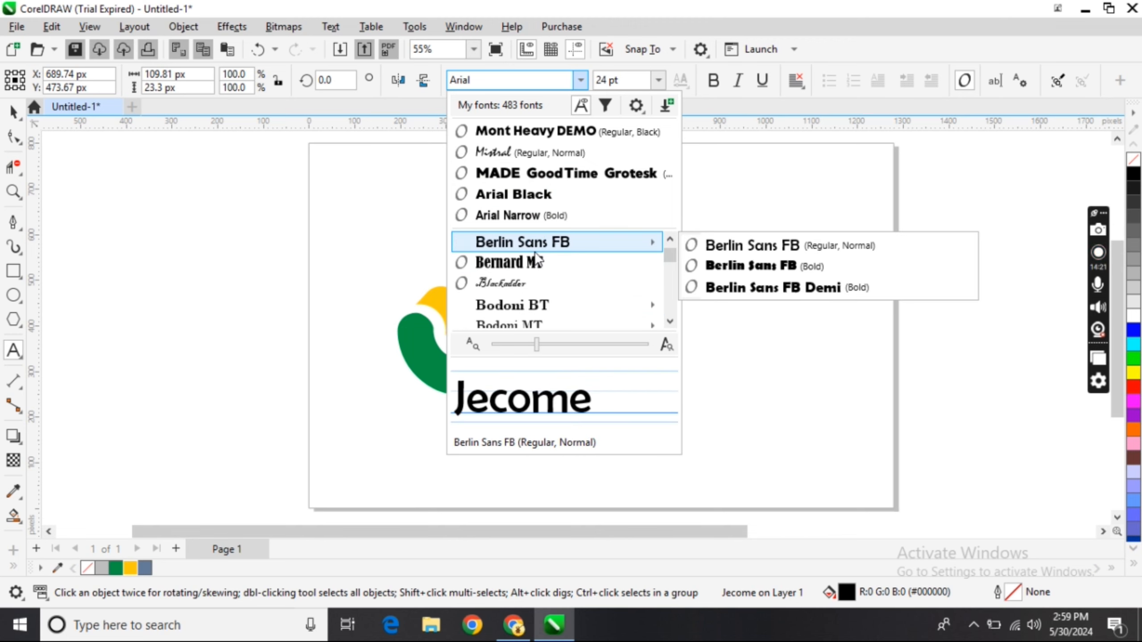
{"action": "mouse_move", "coordinate": [511, 300]}
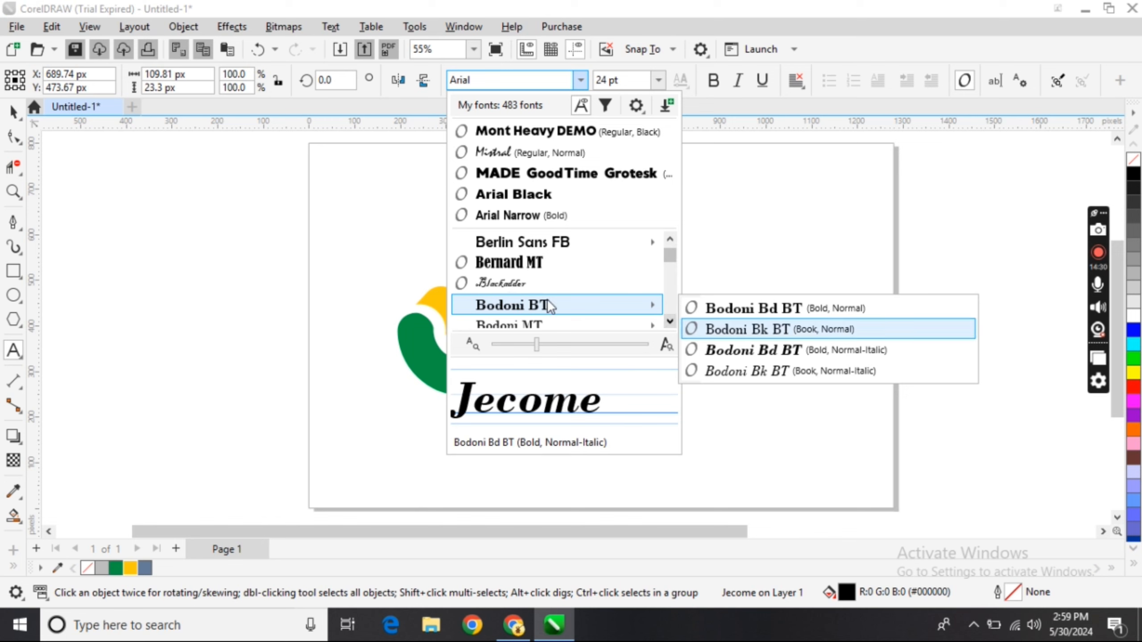
{"action": "scroll", "coordinate": [534, 287], "scroll_direction": "down", "scroll_amount": 1}
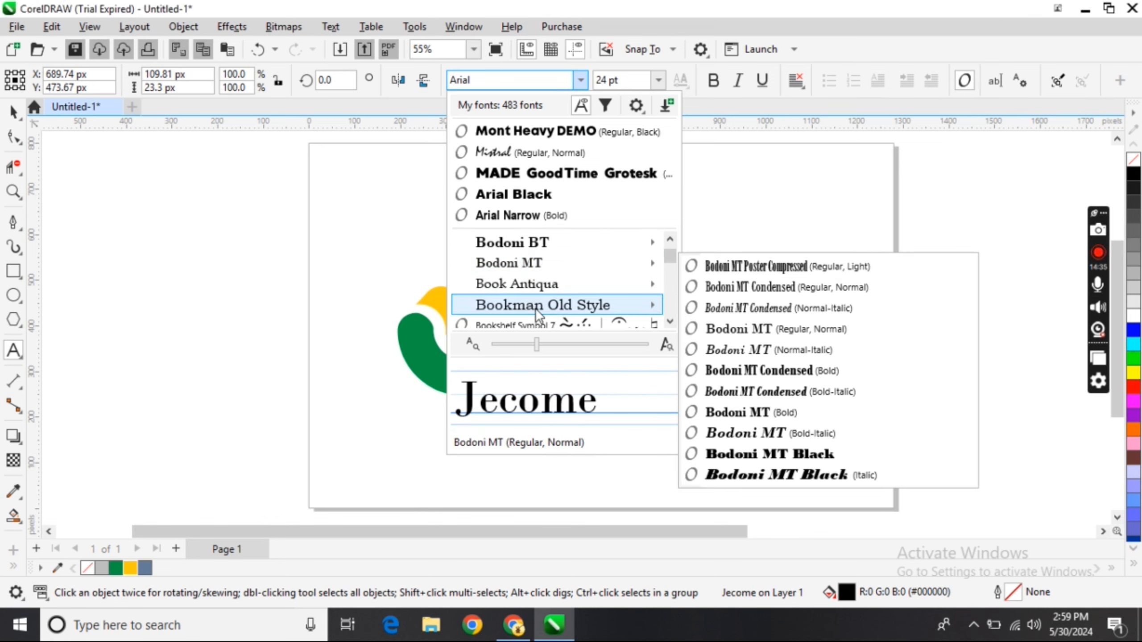
{"action": "scroll", "coordinate": [534, 306], "scroll_direction": "down", "scroll_amount": 1}
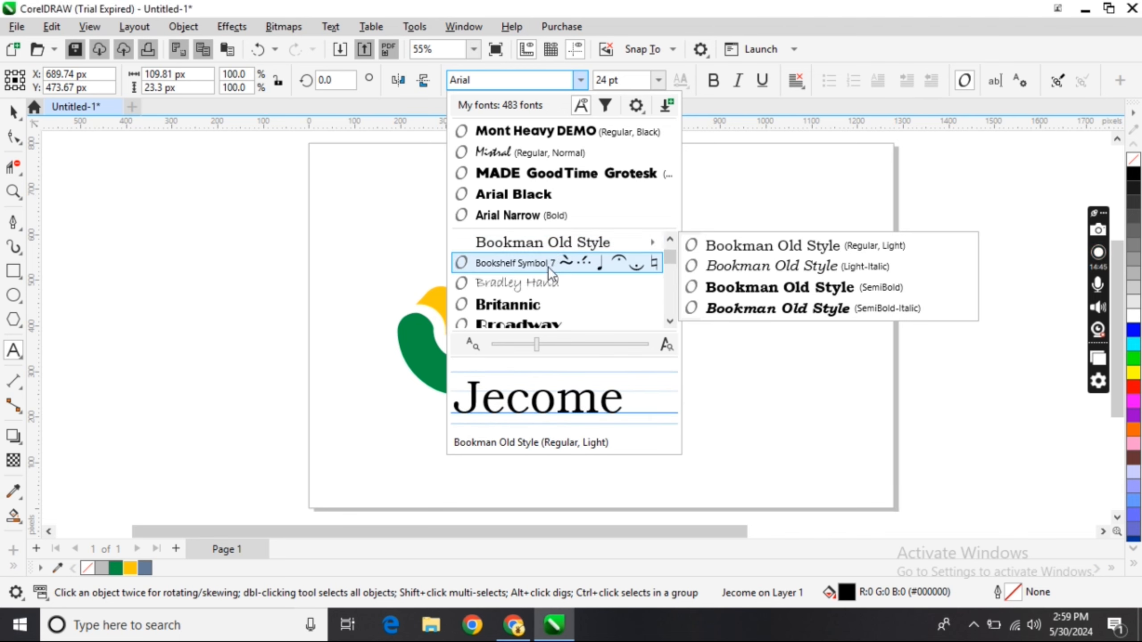
{"action": "scroll", "coordinate": [545, 260], "scroll_direction": "up", "scroll_amount": 2}
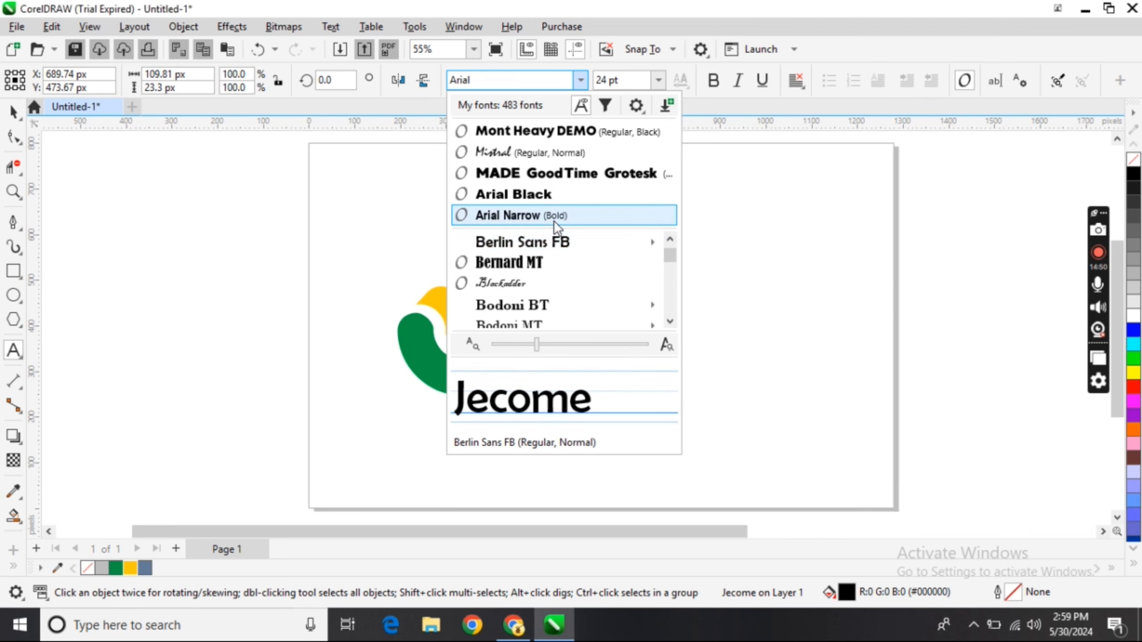
{"action": "scroll", "coordinate": [556, 247], "scroll_direction": "up", "scroll_amount": 2}
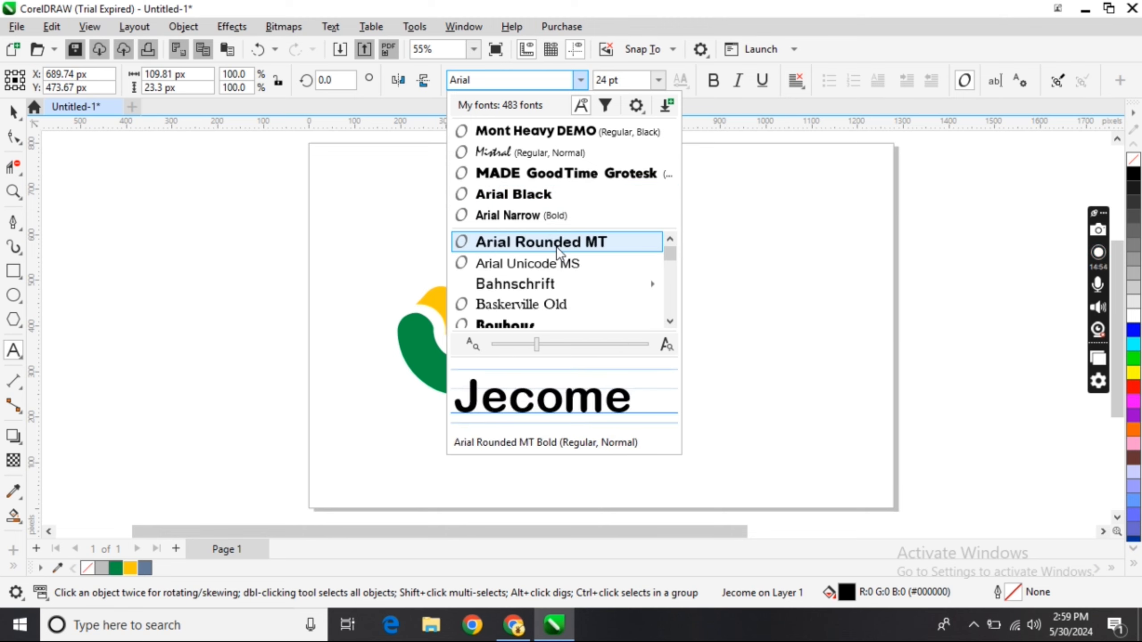
{"action": "scroll", "coordinate": [557, 246], "scroll_direction": "up", "scroll_amount": 1}
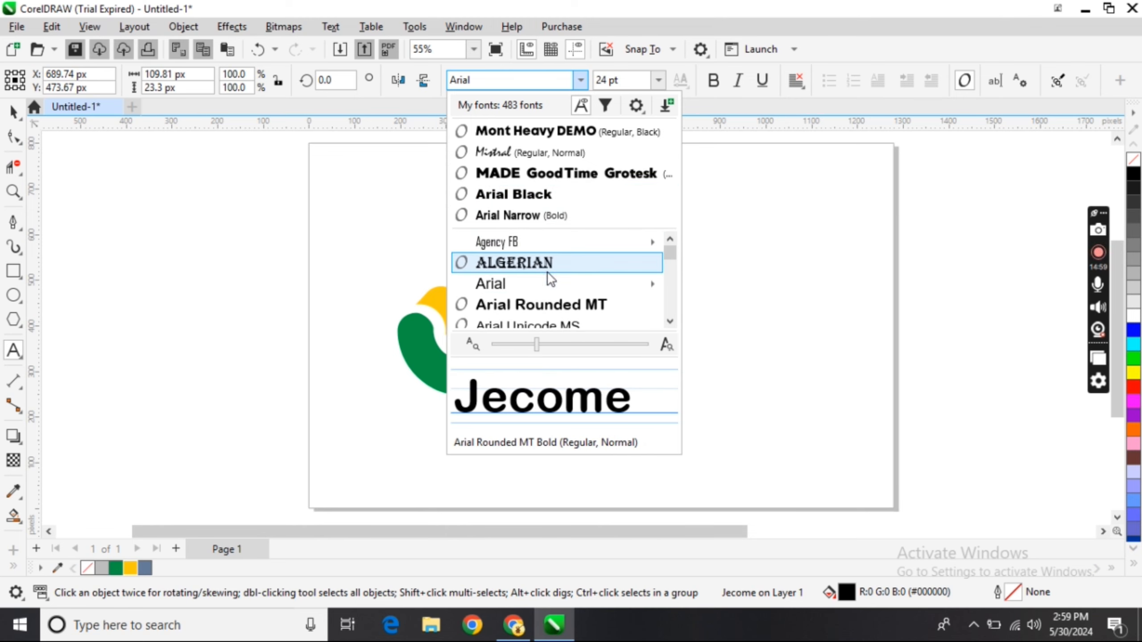
{"action": "scroll", "coordinate": [548, 281], "scroll_direction": "down", "scroll_amount": 1}
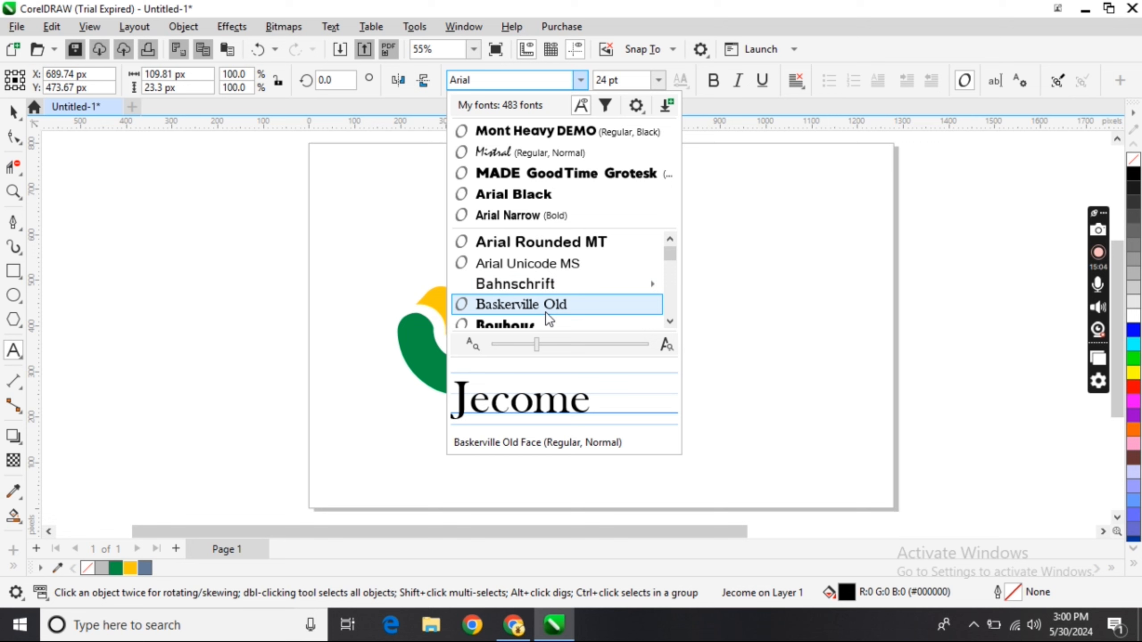
{"action": "scroll", "coordinate": [546, 312], "scroll_direction": "down", "scroll_amount": 1}
{"action": "scroll", "coordinate": [545, 317], "scroll_direction": "down", "scroll_amount": 1}
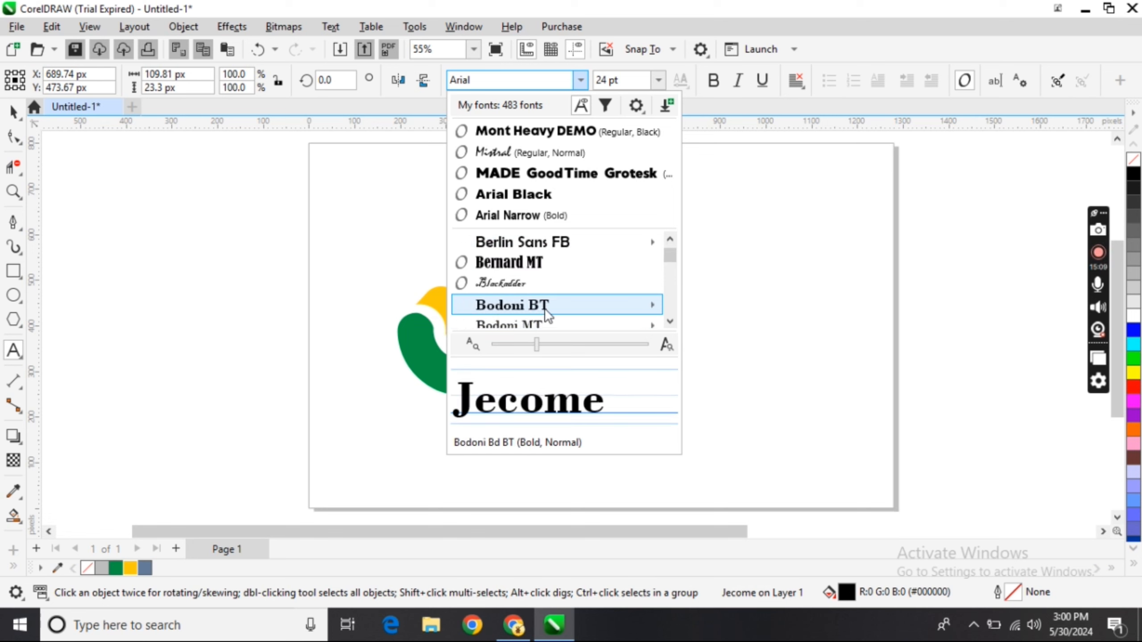
{"action": "mouse_move", "coordinate": [544, 322]}
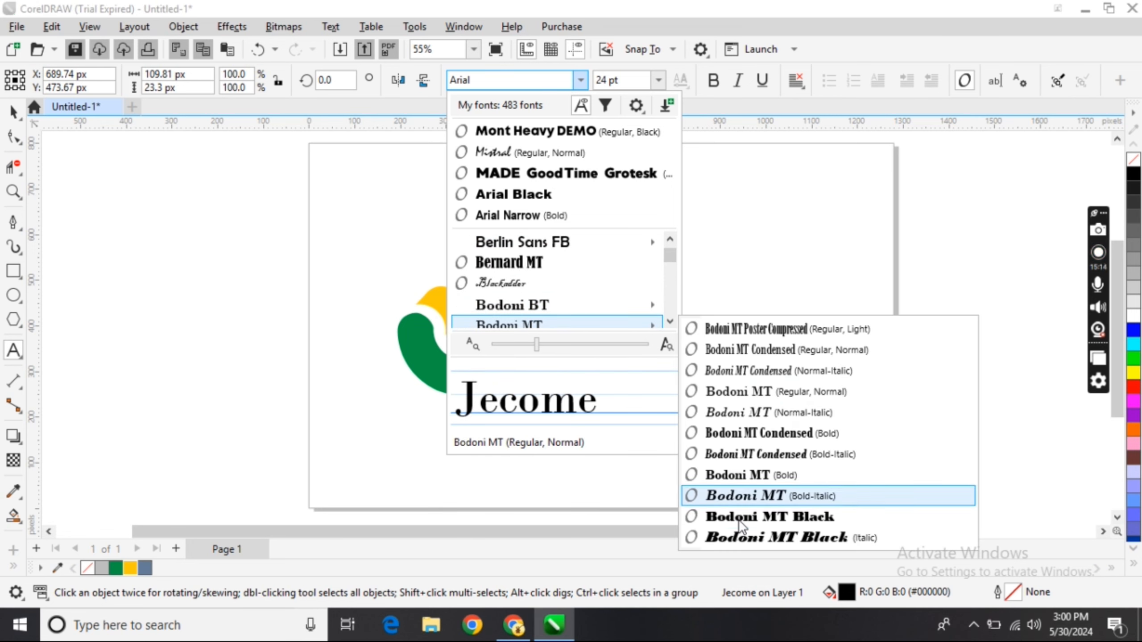
{"action": "scroll", "coordinate": [566, 305], "scroll_direction": "down", "scroll_amount": 1}
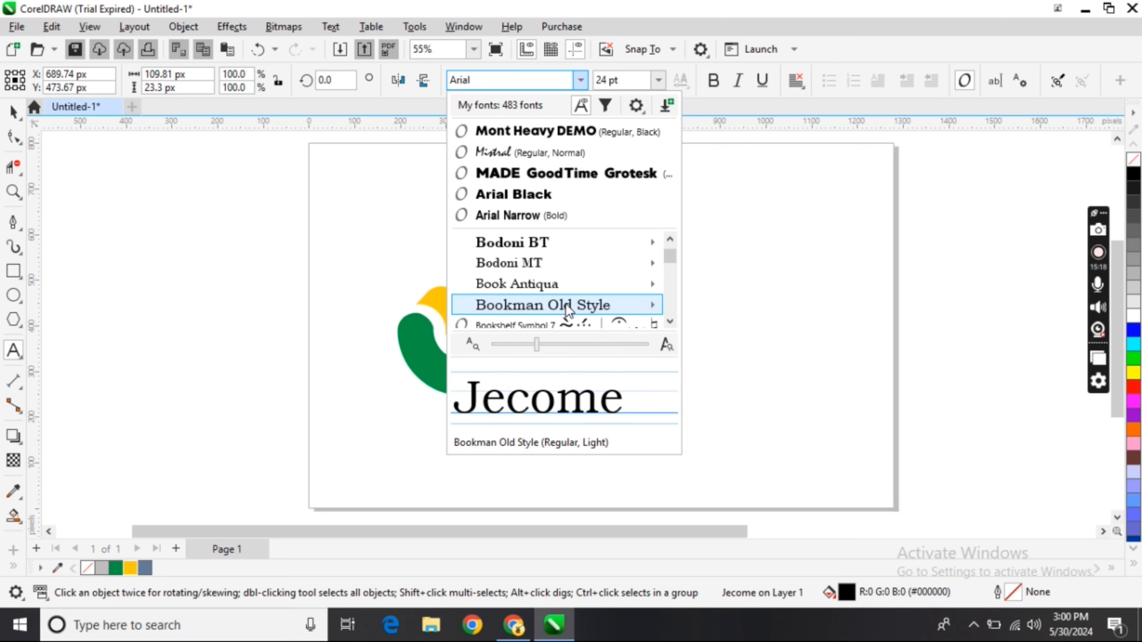
{"action": "scroll", "coordinate": [563, 304], "scroll_direction": "down", "scroll_amount": 1}
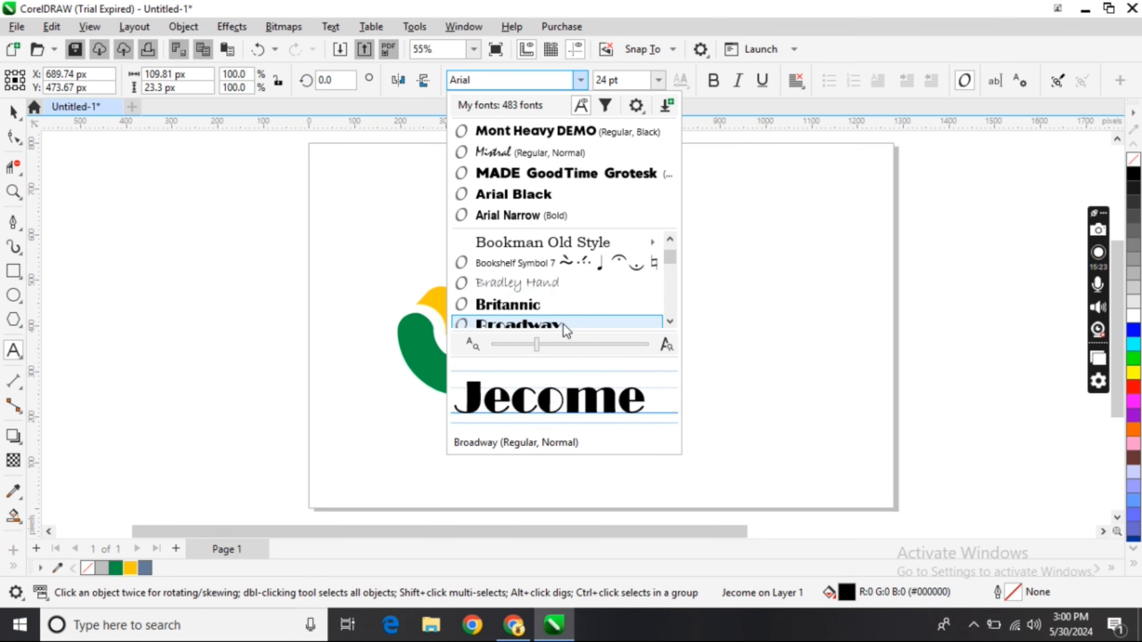
{"action": "scroll", "coordinate": [563, 323], "scroll_direction": "down", "scroll_amount": 1}
{"action": "scroll", "coordinate": [565, 304], "scroll_direction": "down", "scroll_amount": 2}
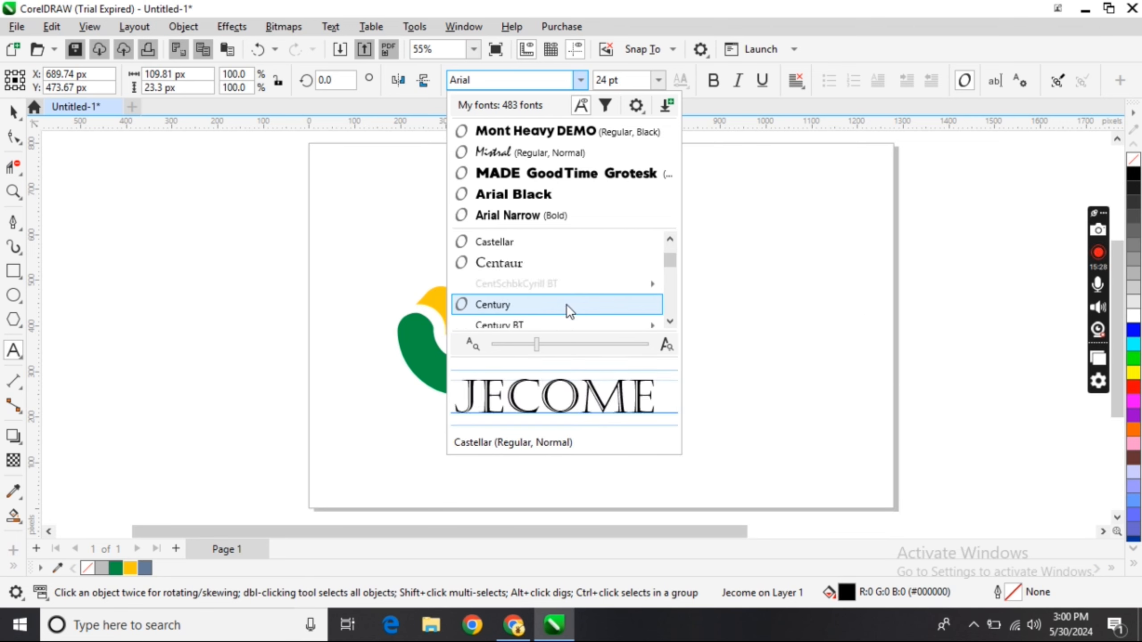
{"action": "scroll", "coordinate": [565, 304], "scroll_direction": "down", "scroll_amount": 3}
{"action": "mouse_move", "coordinate": [577, 264]}
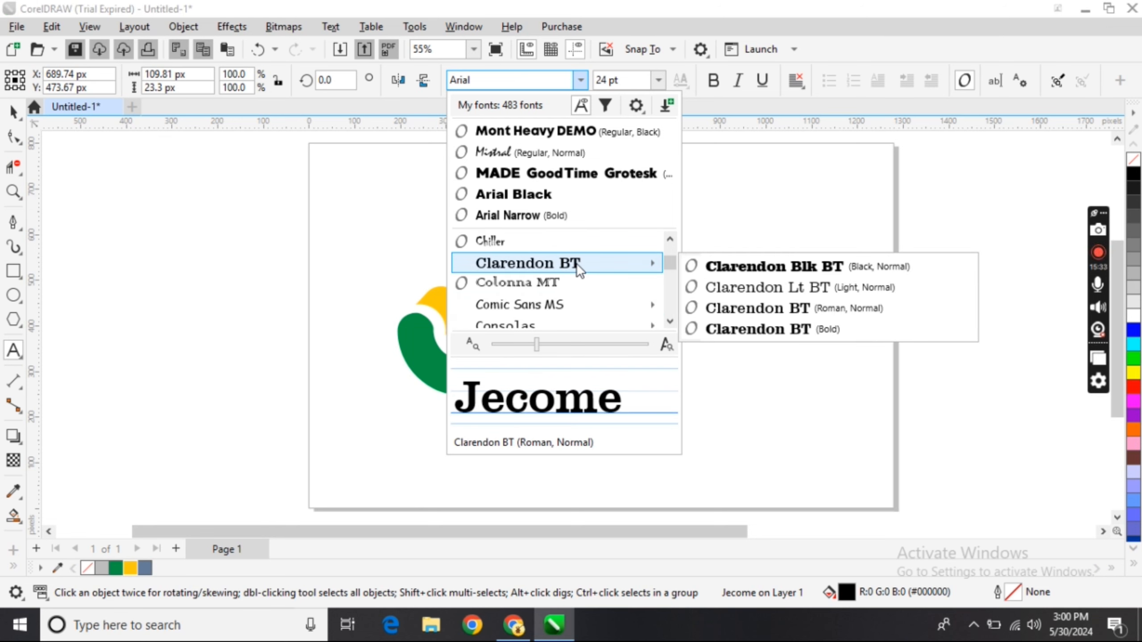
{"action": "left_click", "coordinate": [709, 265]}
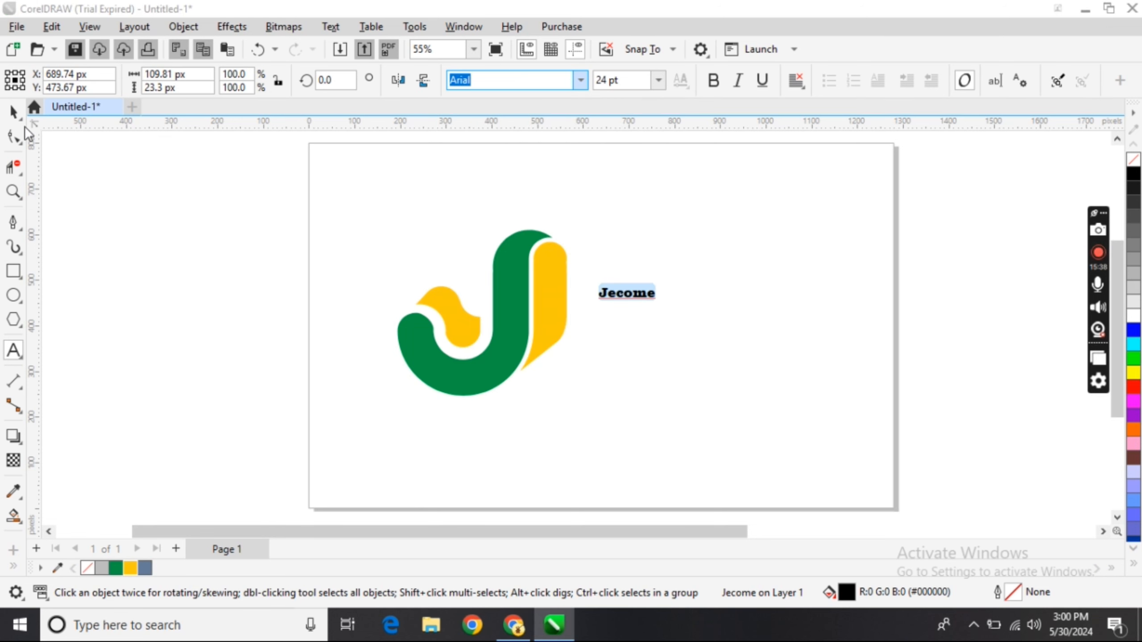
- Enlarge the "Jecome" text to about 96 pt and place it close beside the logo's right leg
{"action": "key", "text": "ctrl+space"}
{"action": "left_click_drag", "start_coordinate": [708, 343], "coordinate": [830, 374]}
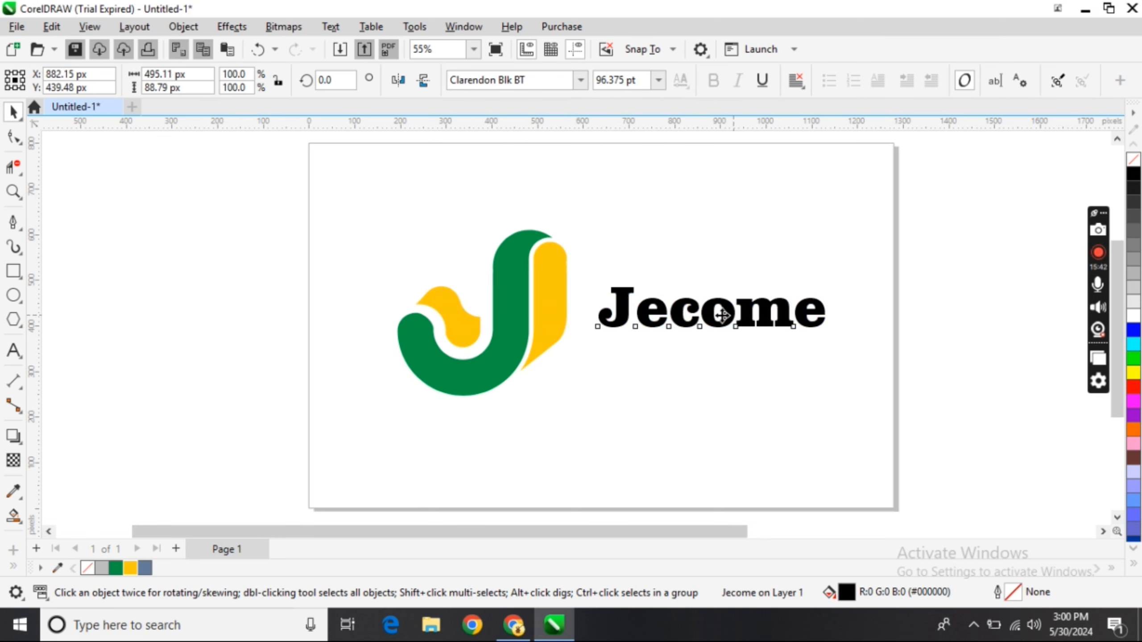
{"action": "mouse_move", "coordinate": [719, 316]}
{"action": "left_mouse_down"}
{"action": "mouse_move", "coordinate": [729, 326]}
{"action": "mouse_move", "coordinate": [718, 317]}
{"action": "left_mouse_up"}
{"action": "left_click", "coordinate": [681, 404]}
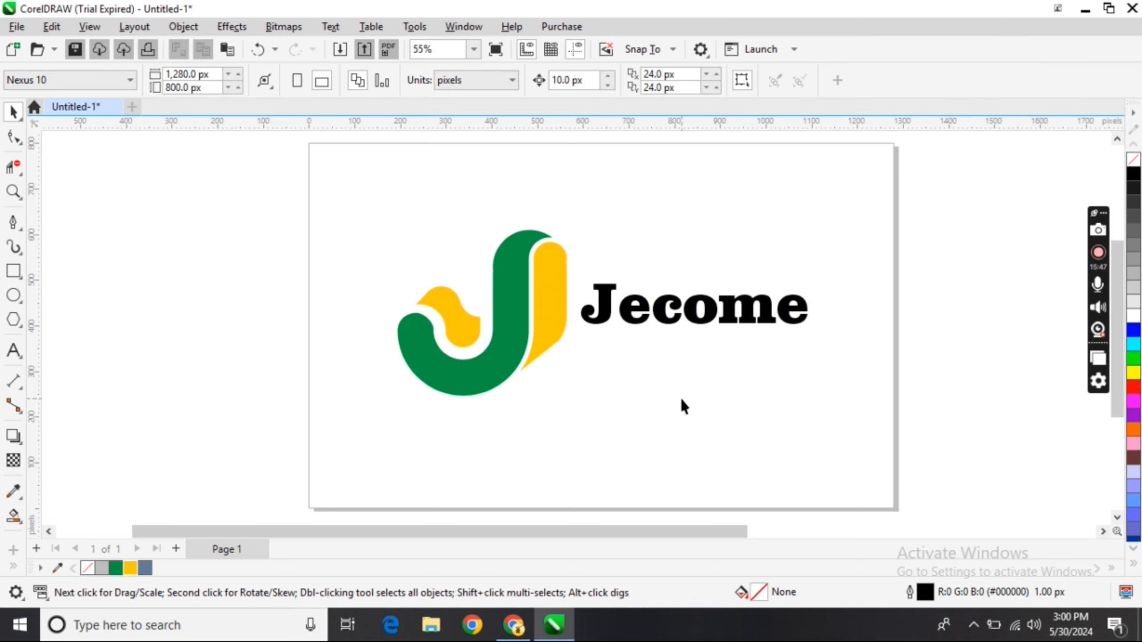